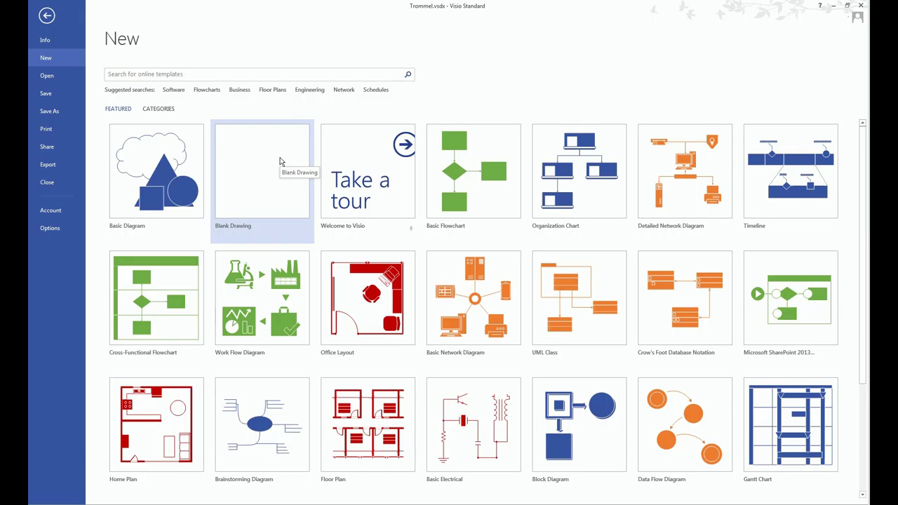
pyautogui.click(280, 162)
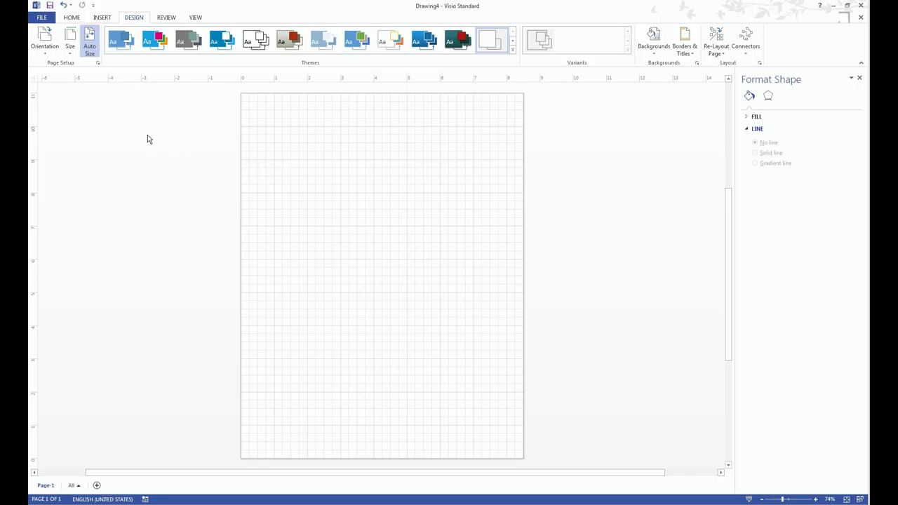
pyautogui.click(90, 49)
pyautogui.click(132, 15)
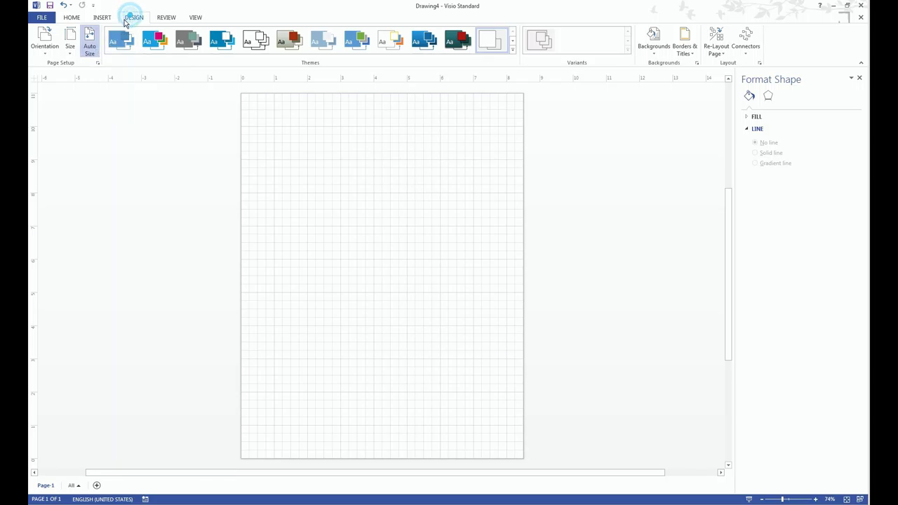
pyautogui.click(91, 54)
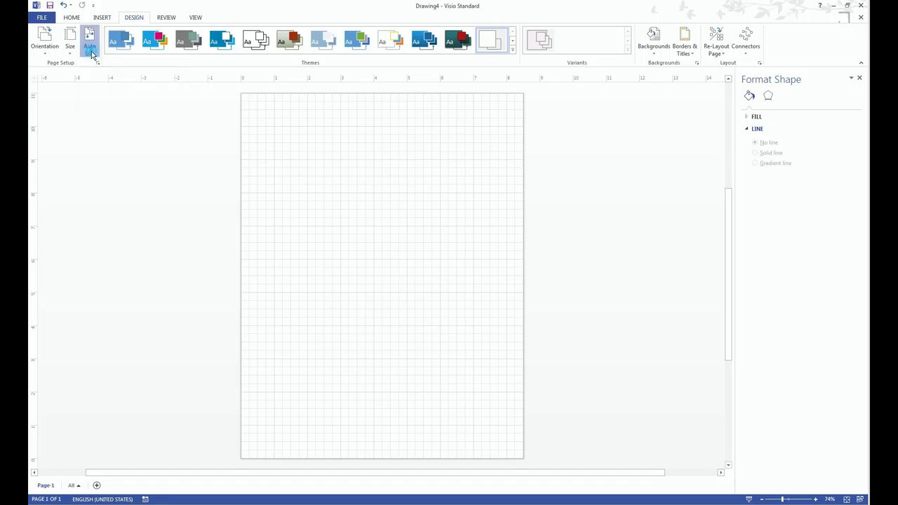
pyautogui.click(84, 118)
pyautogui.moveTo(68, 125)
pyautogui.mouseDown()
pyautogui.moveTo(157, 198)
pyautogui.moveTo(195, 282)
pyautogui.mouseUp()
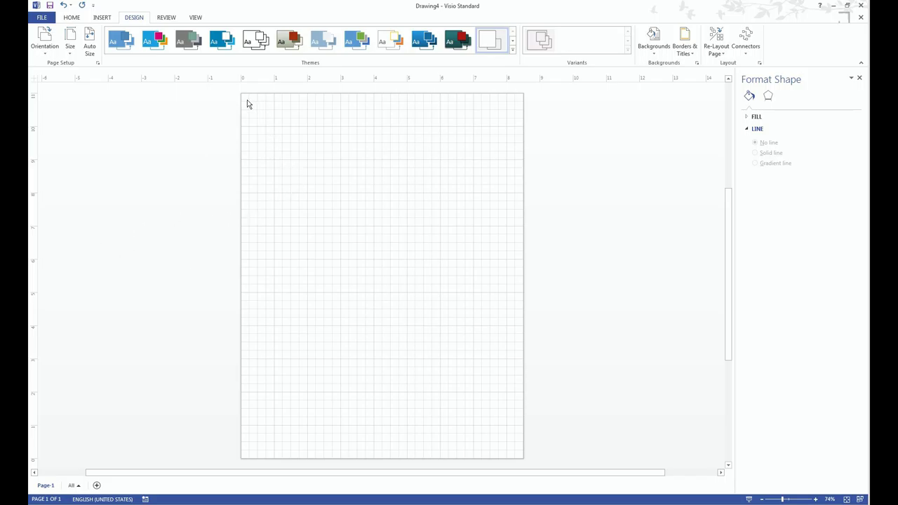
pyautogui.moveTo(246, 99); pyautogui.dragTo(523, 457)
pyautogui.click(473, 418)
pyautogui.moveTo(78, 137); pyautogui.dragTo(530, 398)
# Step: In Page Setup, apply a custom 1 in = 6 in drawing scale for a 51 x 66 in page
pyautogui.click(98, 62)
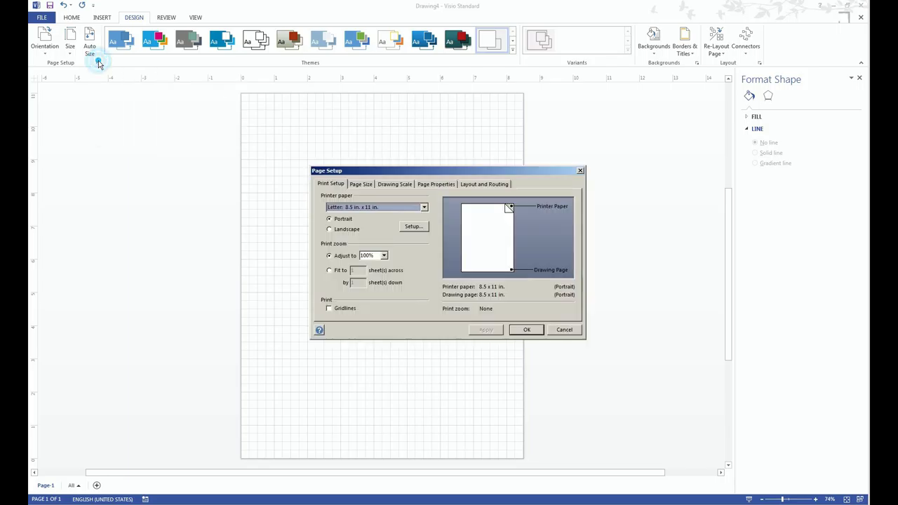
pyautogui.click(388, 185)
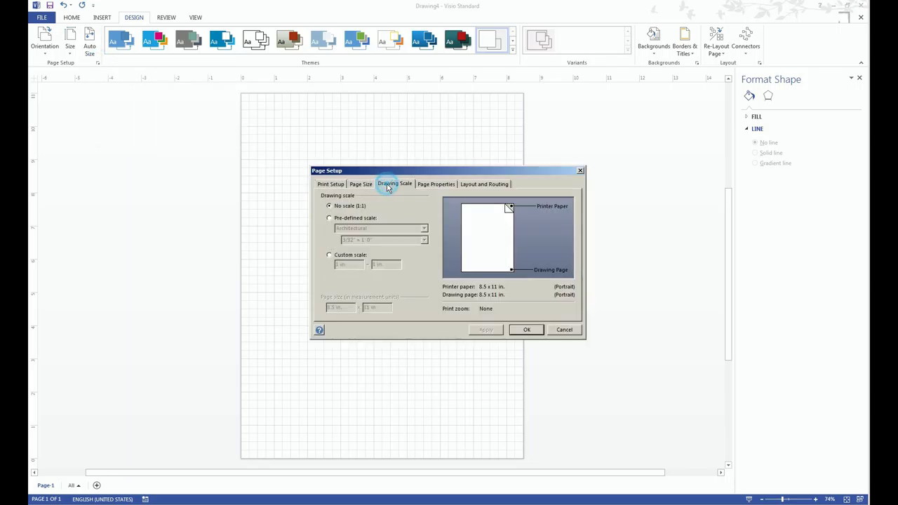
pyautogui.click(346, 257)
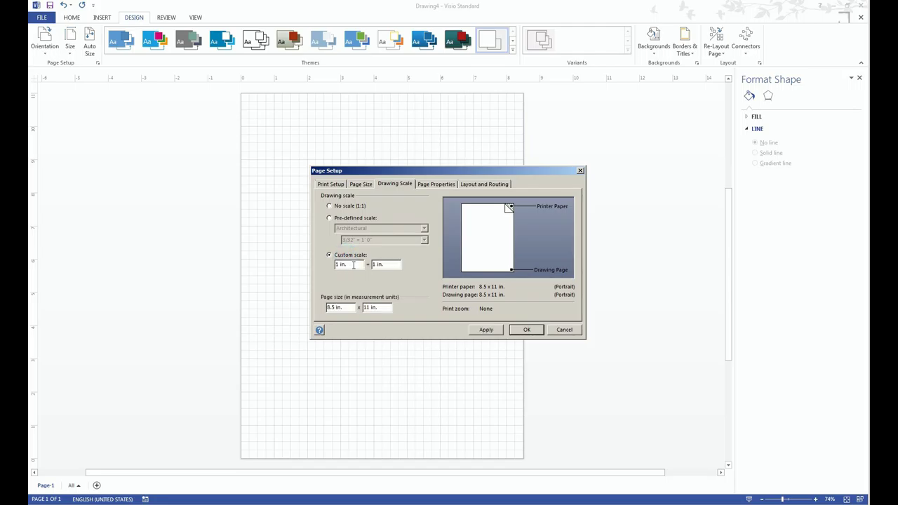
pyautogui.doubleClick(375, 264)
pyautogui.write('6')
pyautogui.click(484, 330)
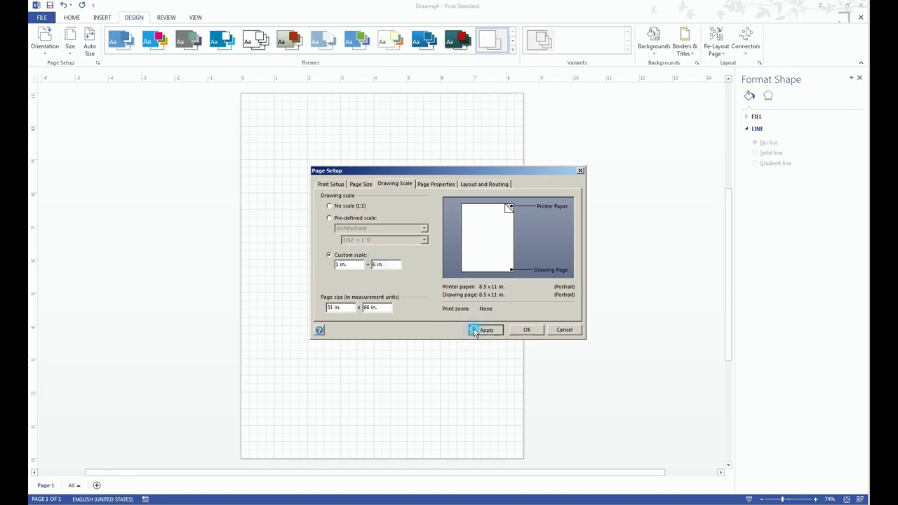
pyautogui.click(525, 330)
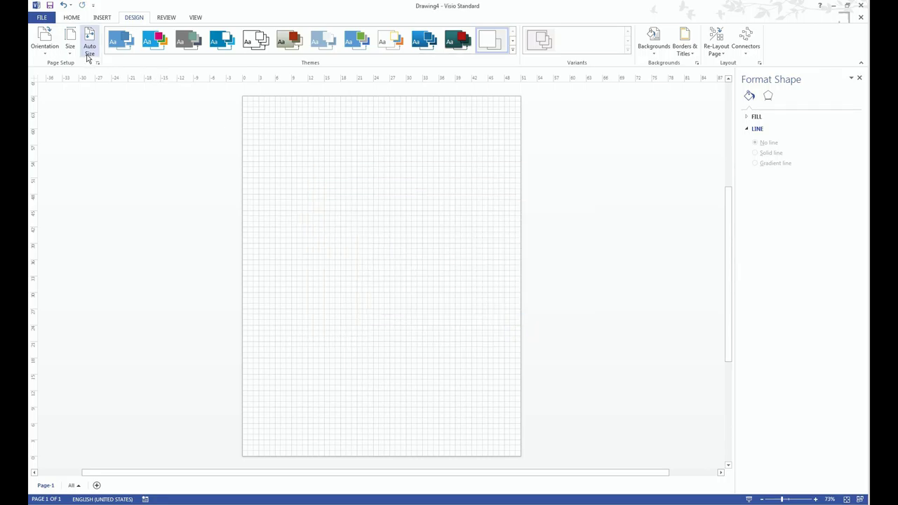
# Step: Draw an 18 x 4 in rectangle near the top of the page
pyautogui.click(74, 18)
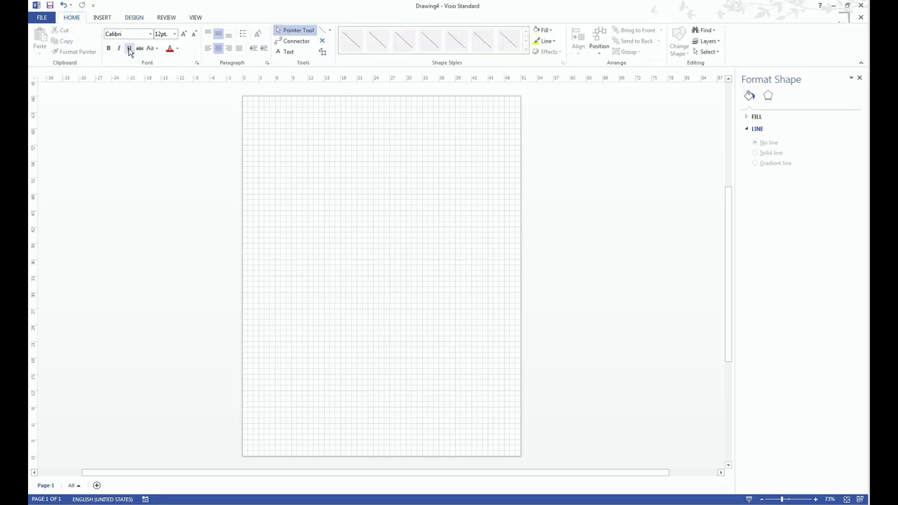
pyautogui.click(329, 30)
pyautogui.click(342, 42)
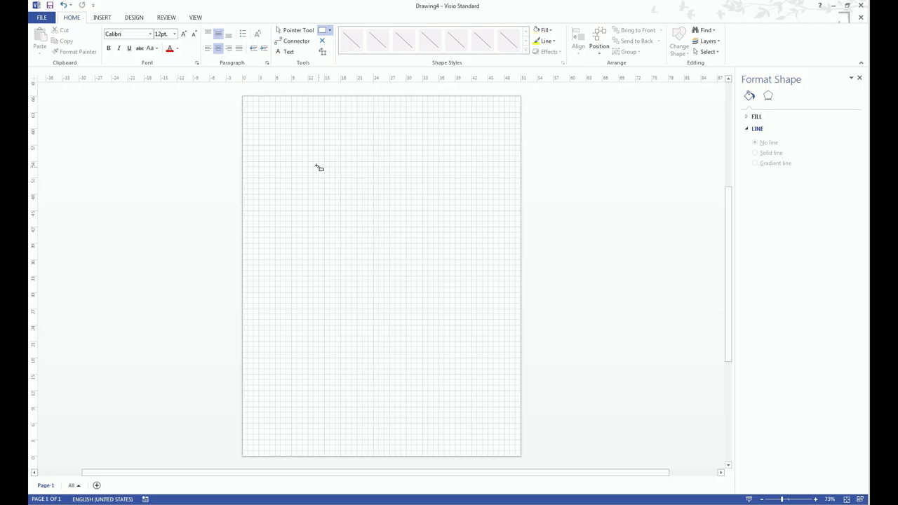
pyautogui.moveTo(309, 155)
pyautogui.mouseDown()
pyautogui.moveTo(374, 178)
pyautogui.moveTo(406, 177)
pyautogui.mouseUp()
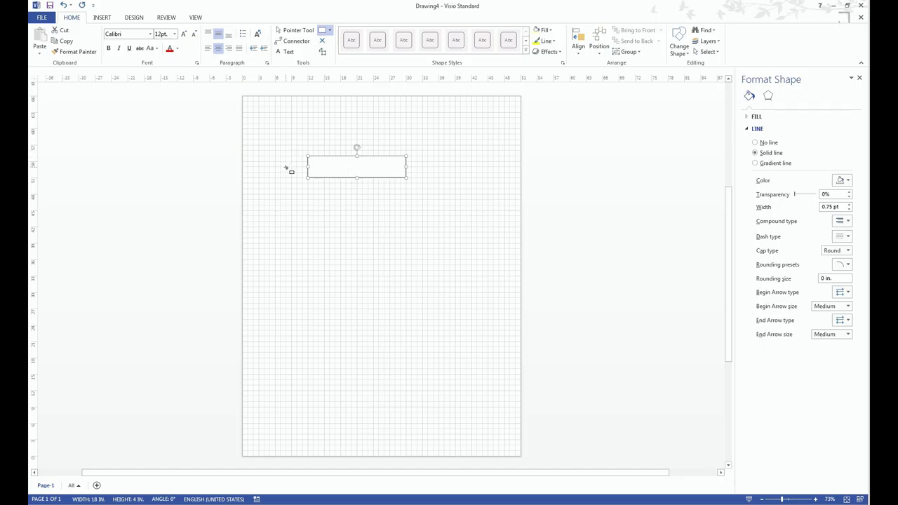
pyautogui.click(287, 30)
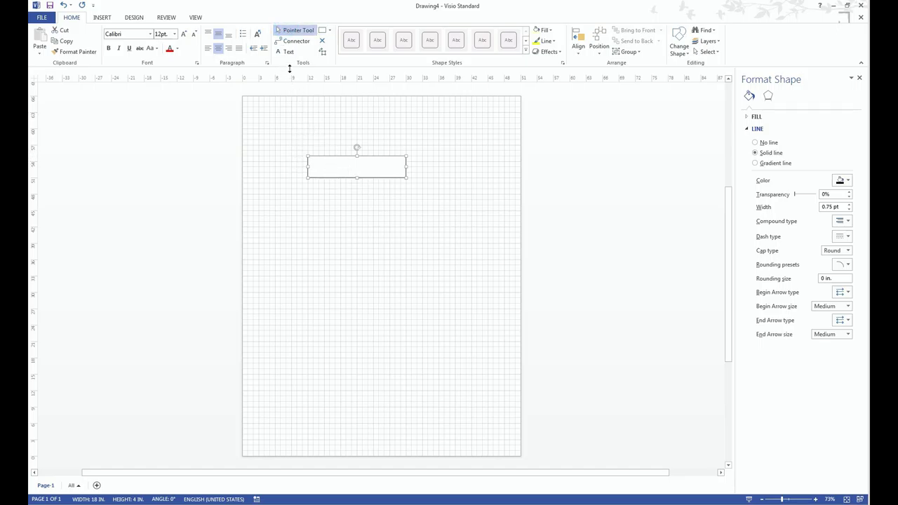
# Step: Draw an 18 in horizontal line just above the rectangle and give it a start arrowhead
pyautogui.click(330, 31)
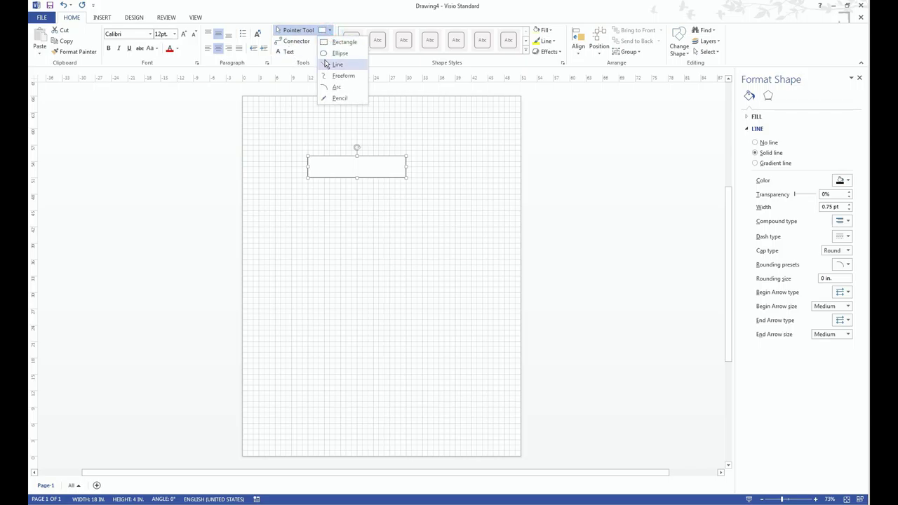
pyautogui.click(326, 63)
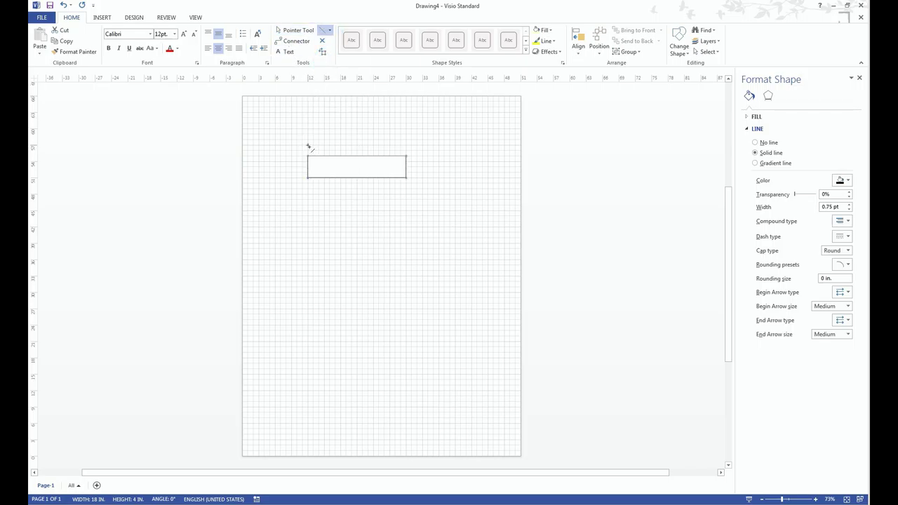
pyautogui.moveTo(308, 146); pyautogui.dragTo(406, 145)
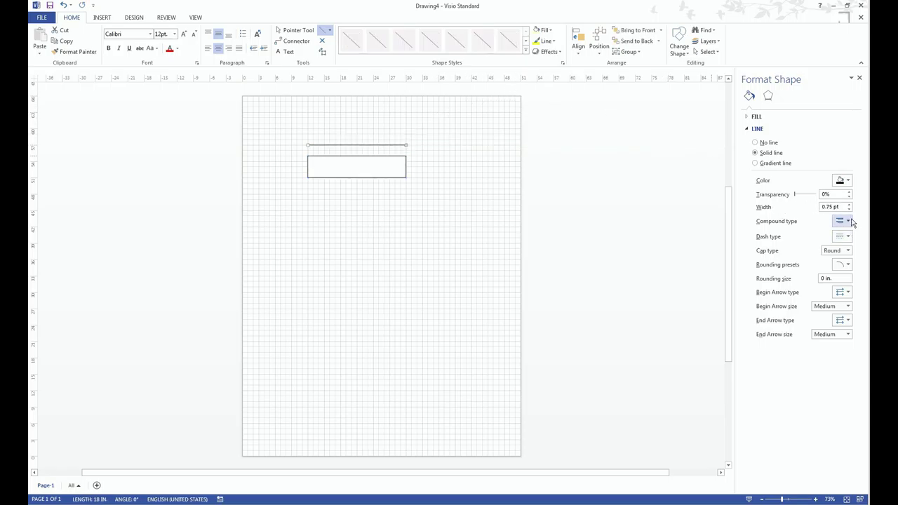
pyautogui.click(848, 293)
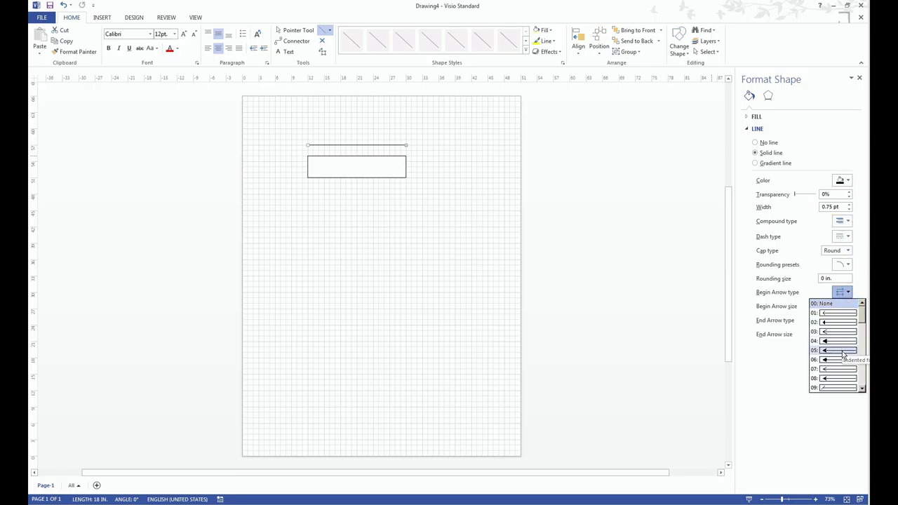
pyautogui.click(842, 351)
pyautogui.click(848, 320)
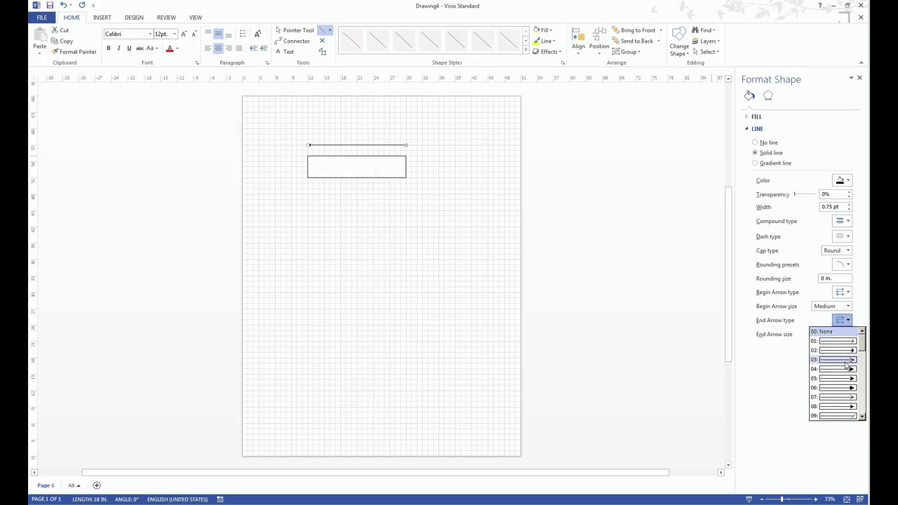
# Step: Add the end arrowhead and draw a short vertical extension line at the arrow's left end
pyautogui.click(848, 376)
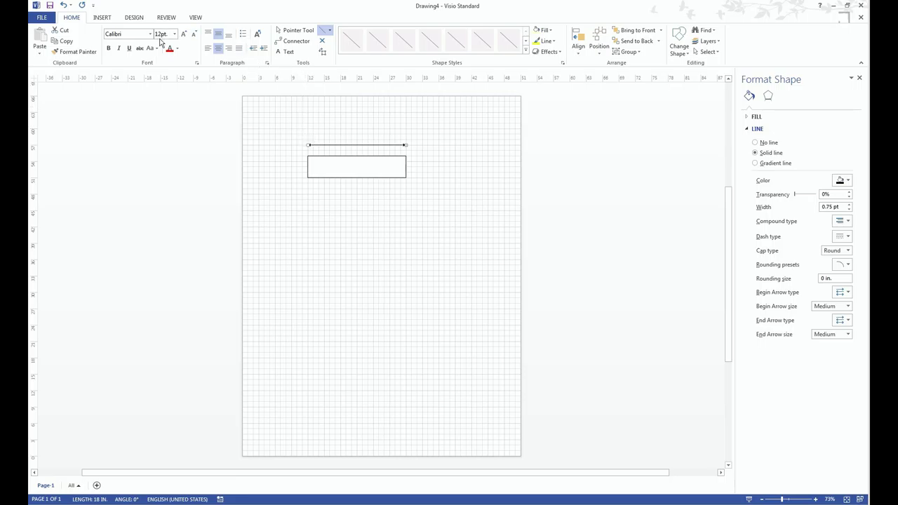
pyautogui.click(287, 30)
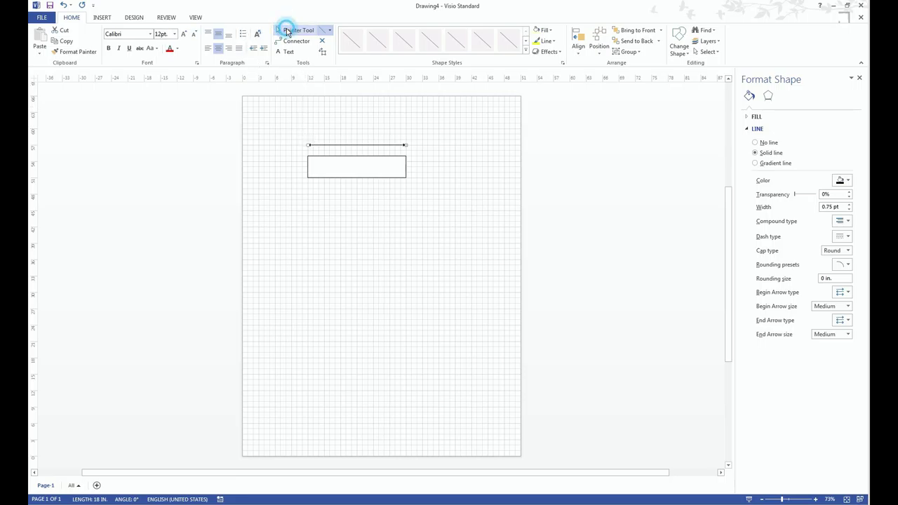
pyautogui.click(282, 127)
pyautogui.moveTo(298, 139); pyautogui.dragTo(357, 176)
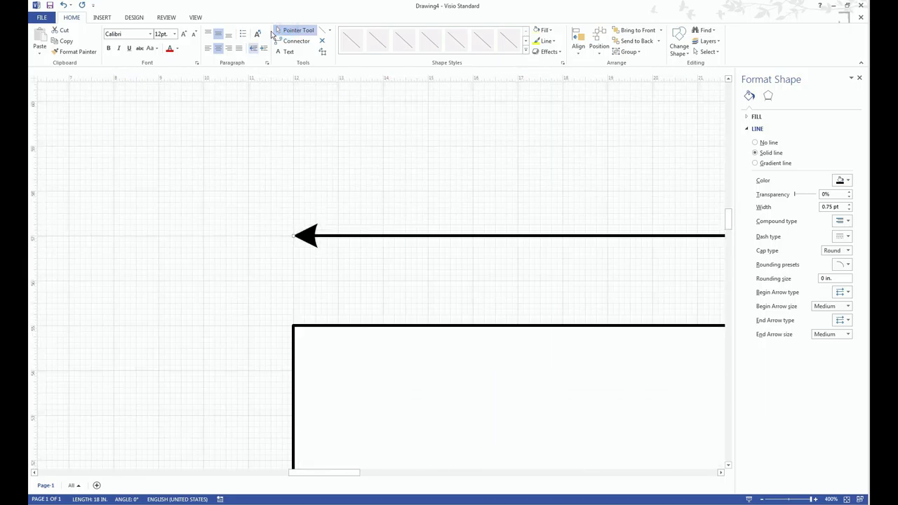
pyautogui.click(324, 30)
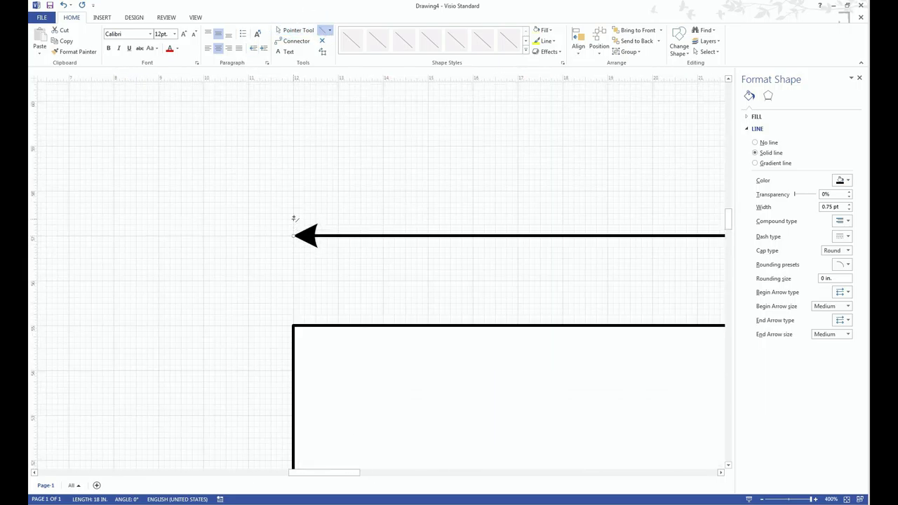
pyautogui.moveTo(294, 217); pyautogui.dragTo(296, 303)
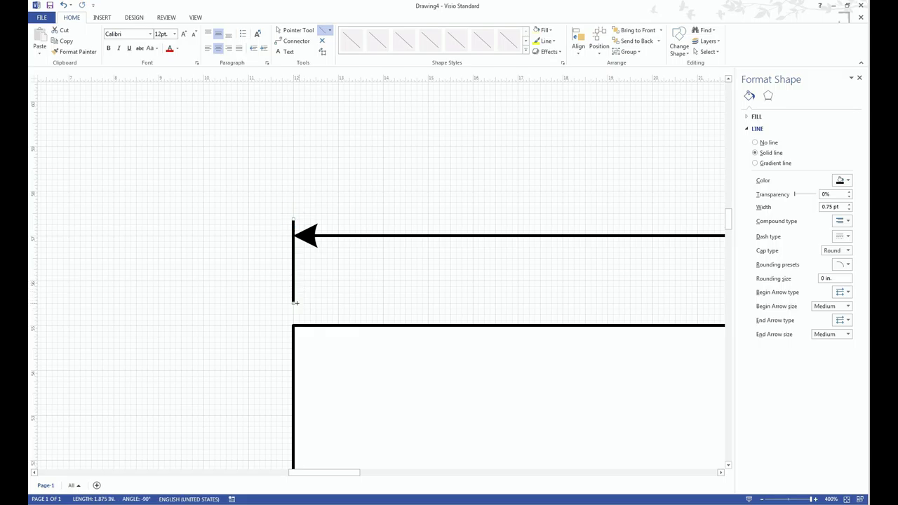
# Step: Copy the vertical extension line to the arrow's right end
pyautogui.click(764, 499)
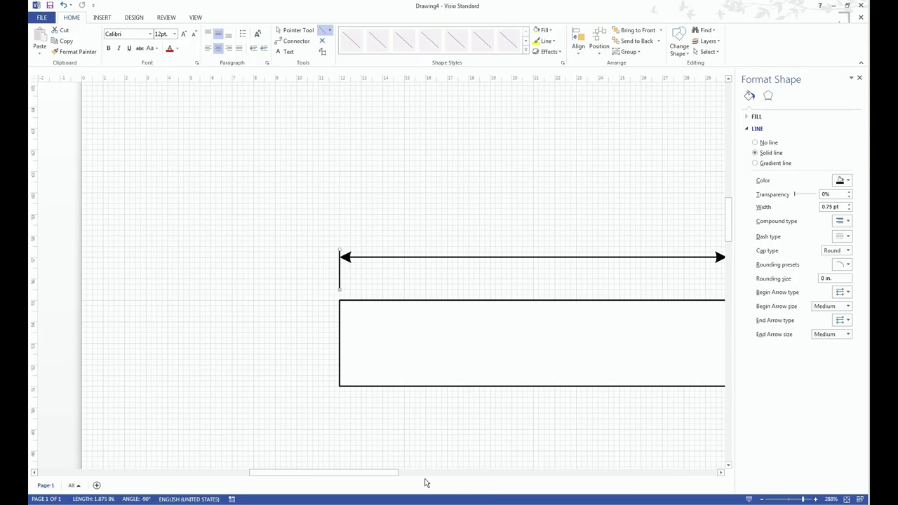
pyautogui.moveTo(385, 473); pyautogui.dragTo(424, 473)
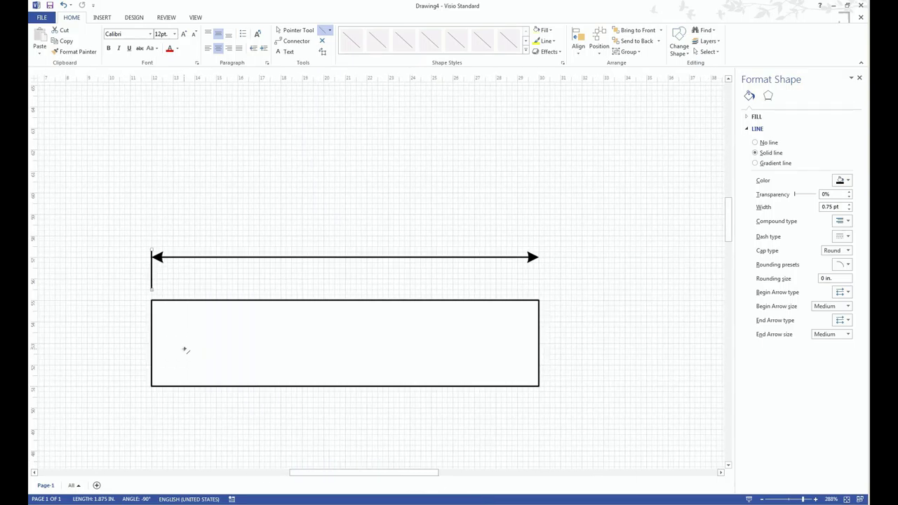
pyautogui.click(281, 29)
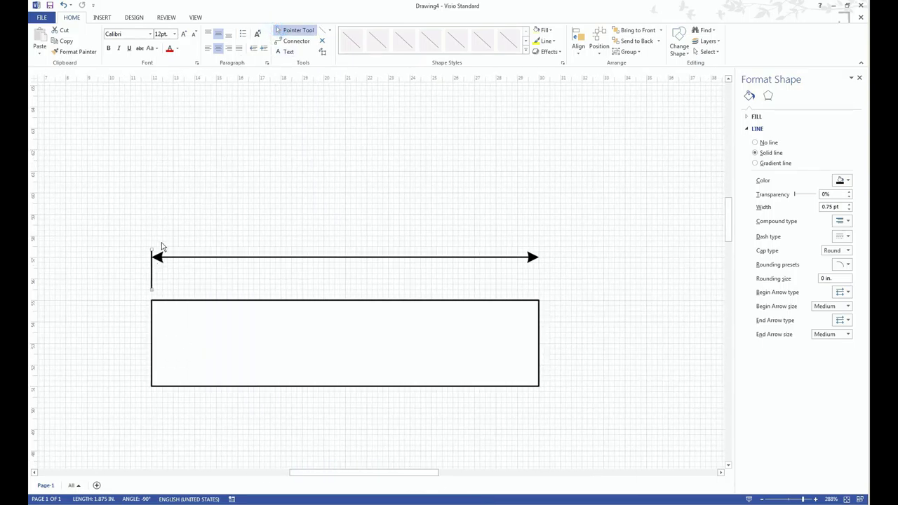
pyautogui.click(151, 268)
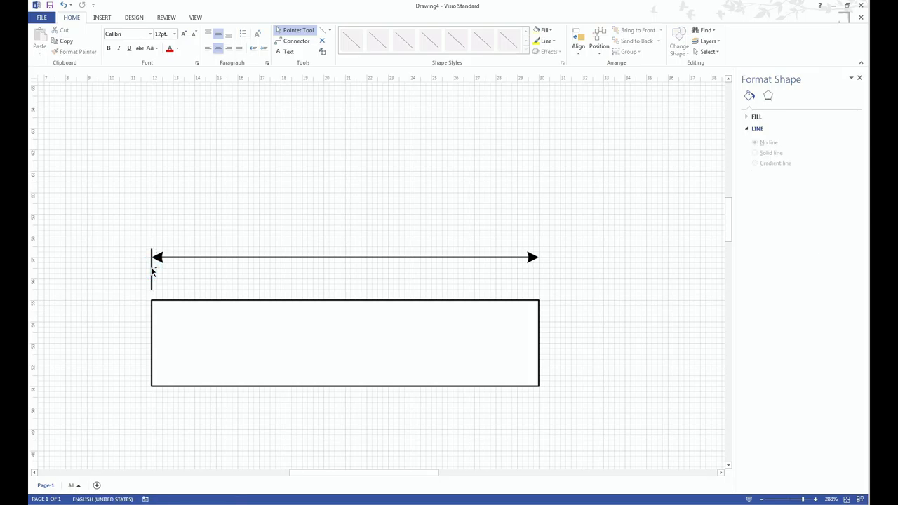
pyautogui.click(151, 269)
pyautogui.moveTo(151, 269); pyautogui.dragTo(538, 270)
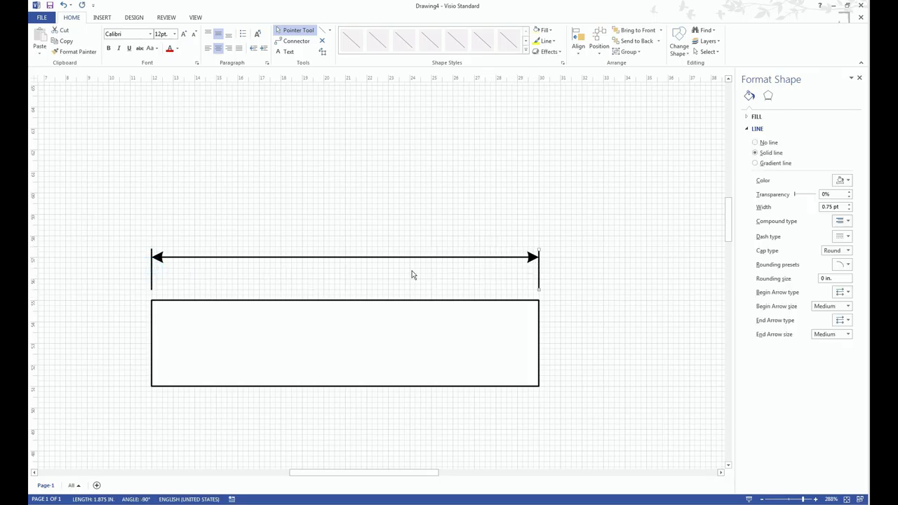
# Step: Check the rectangle's size and label the arrow line 18"
pyautogui.doubleClick(343, 257)
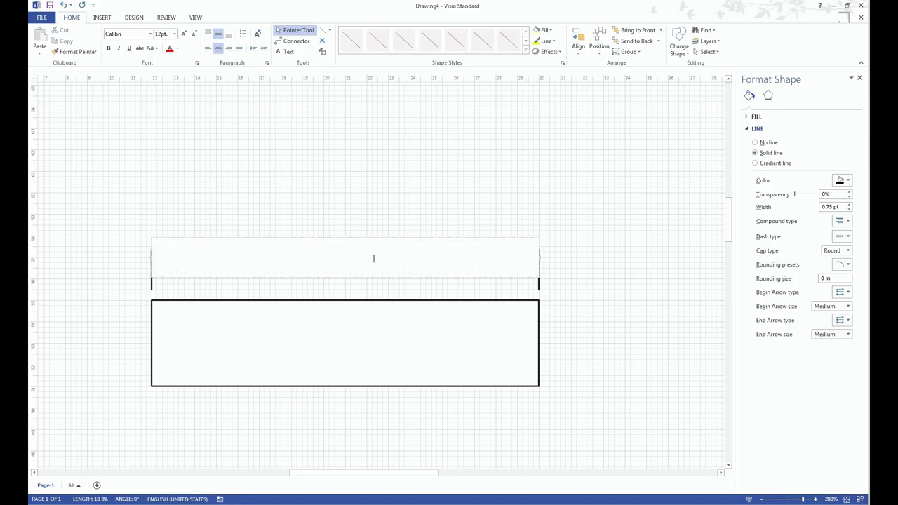
pyautogui.click(305, 333)
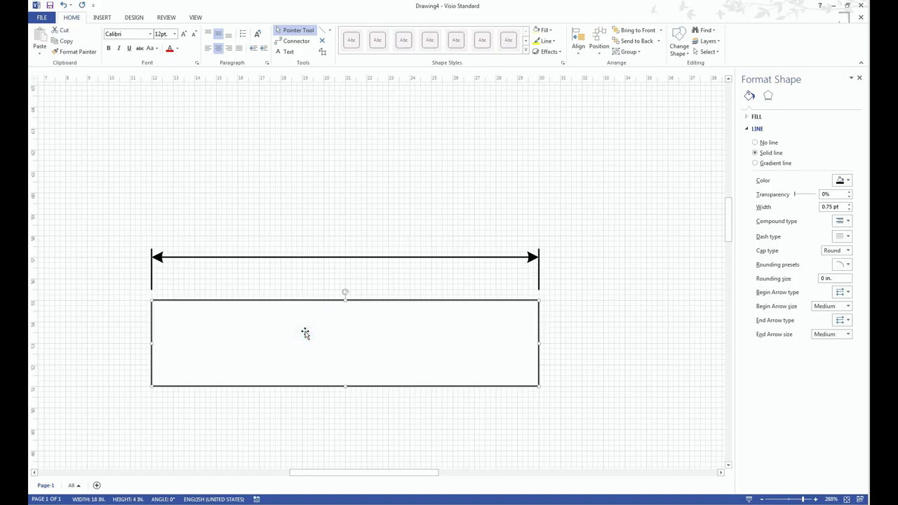
pyautogui.click(98, 499)
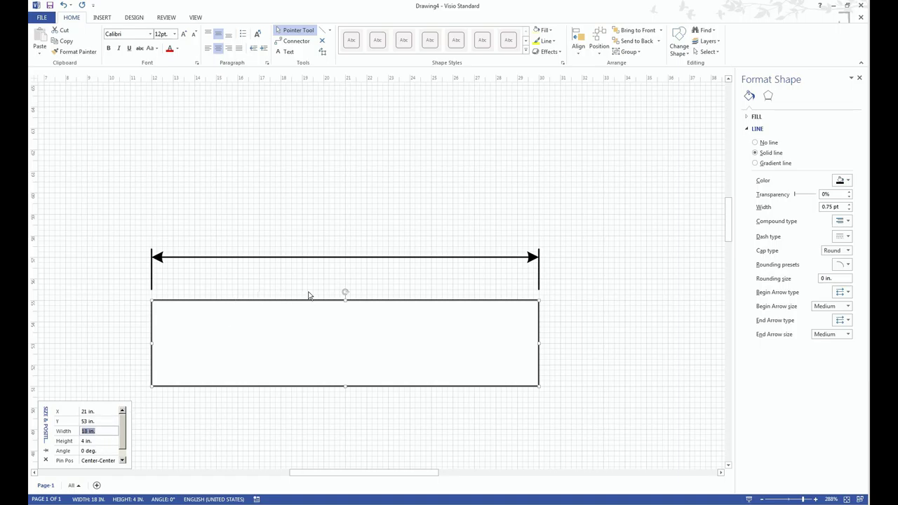
pyautogui.doubleClick(315, 257)
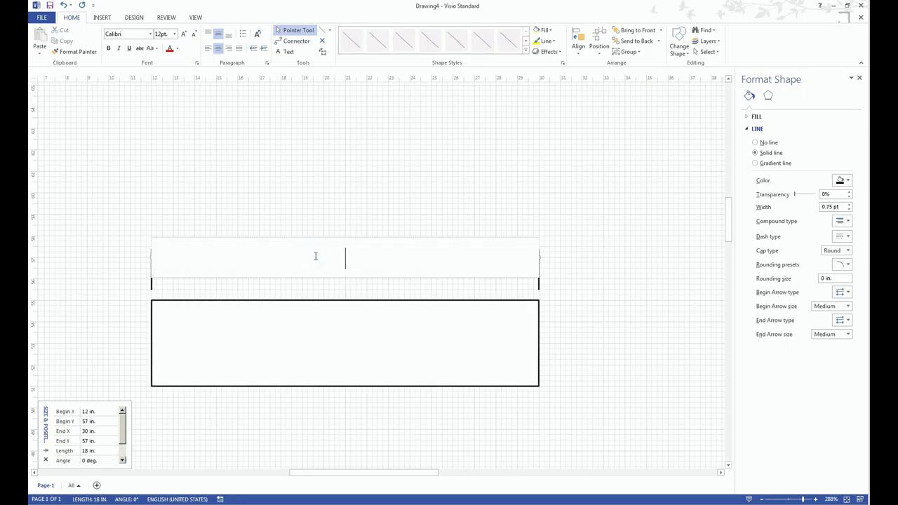
pyautogui.write('8')
pyautogui.press('BackSpace')
pyautogui.write('18"')
pyautogui.click(320, 221)
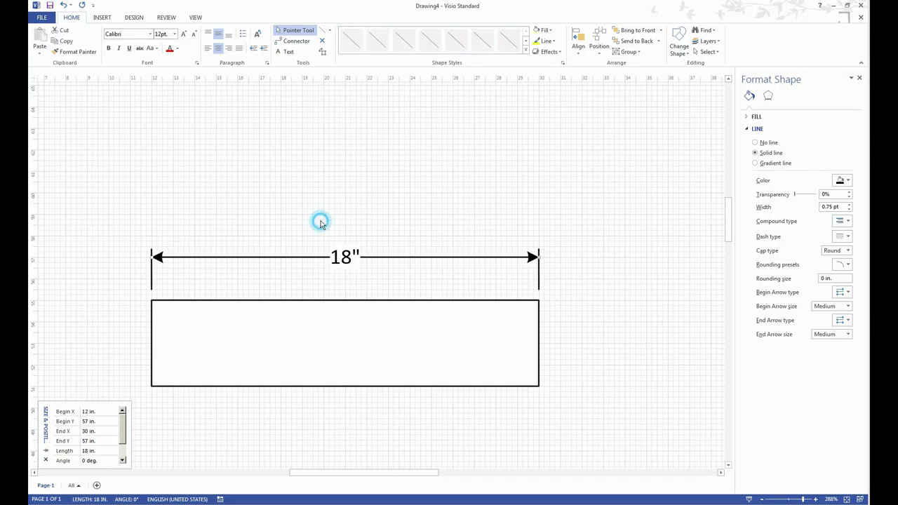
pyautogui.click(338, 261)
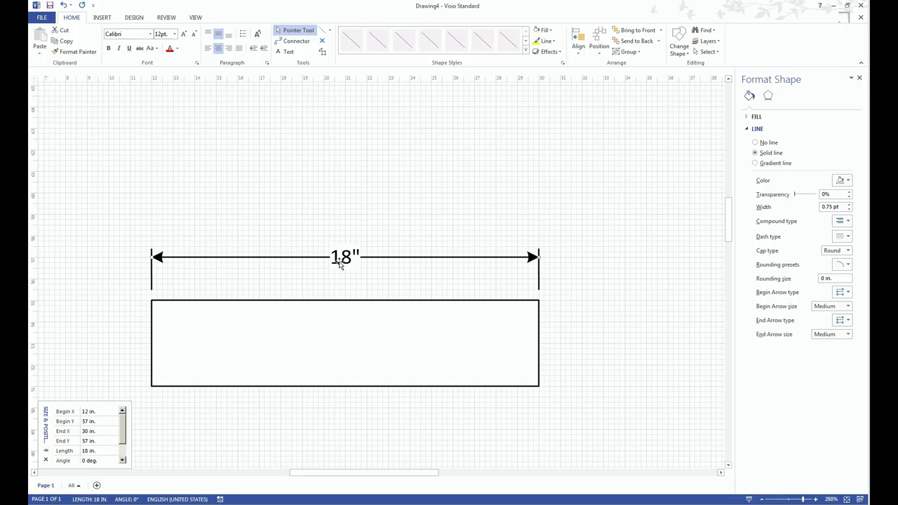
# Step: Replace the label's number with a live Geometry Width field and test it by resizing the line
pyautogui.doubleClick(339, 260)
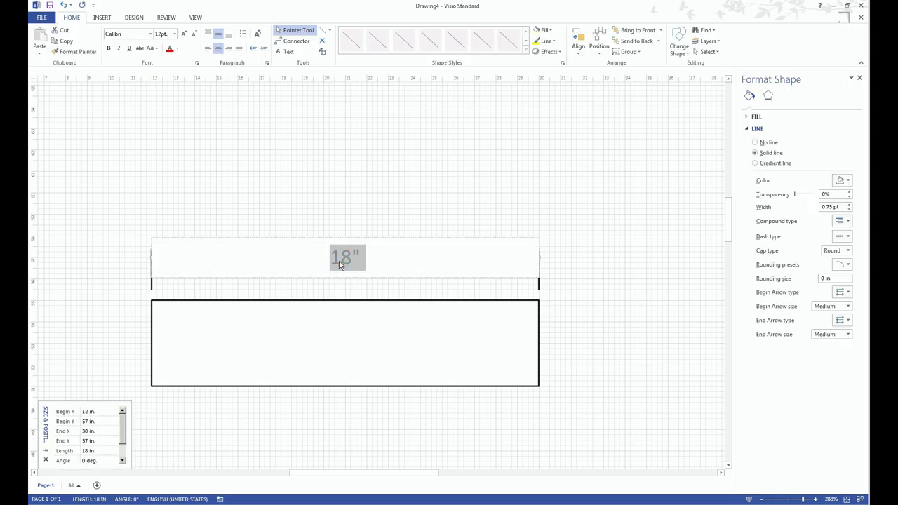
pyautogui.moveTo(330, 260); pyautogui.dragTo(353, 262)
pyautogui.rightClick(344, 263)
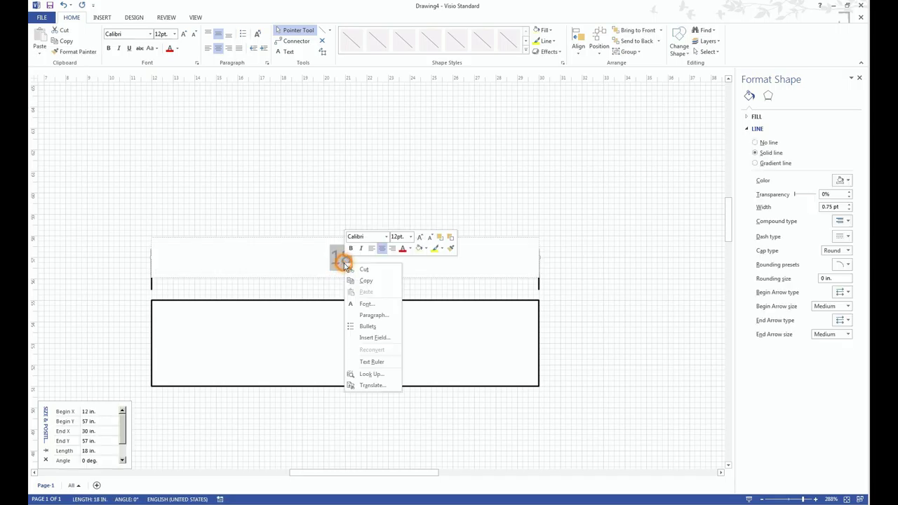
pyautogui.click(379, 338)
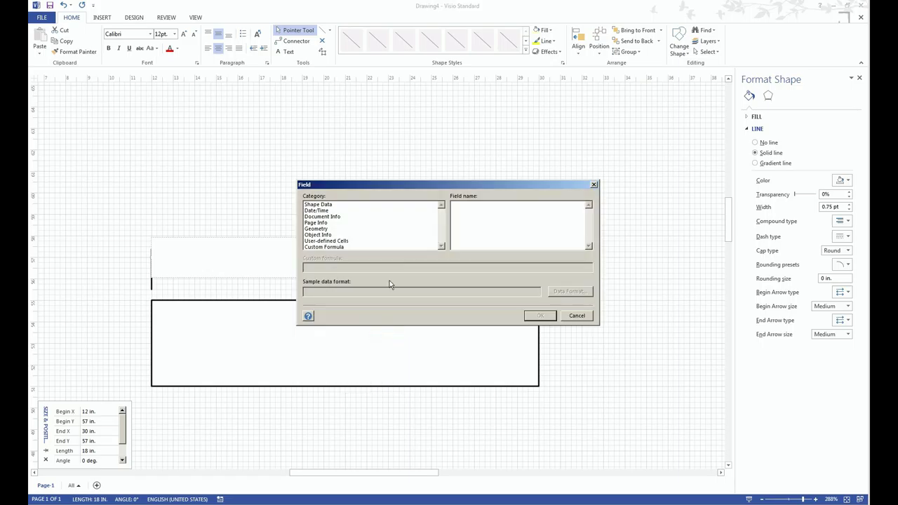
pyautogui.click(321, 229)
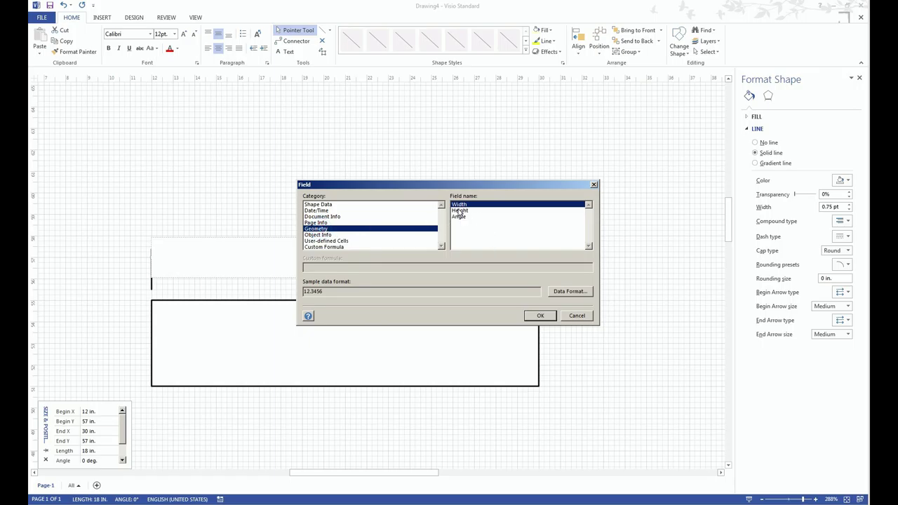
pyautogui.click(539, 316)
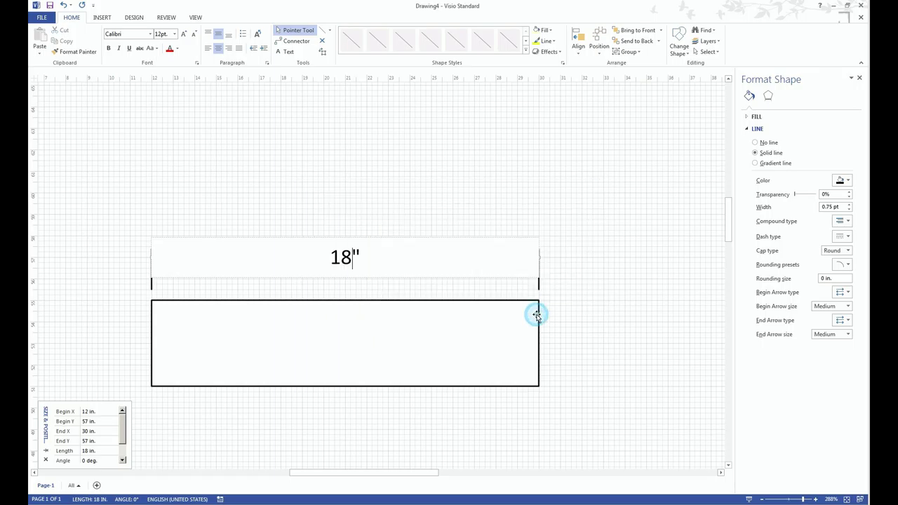
pyautogui.click(398, 220)
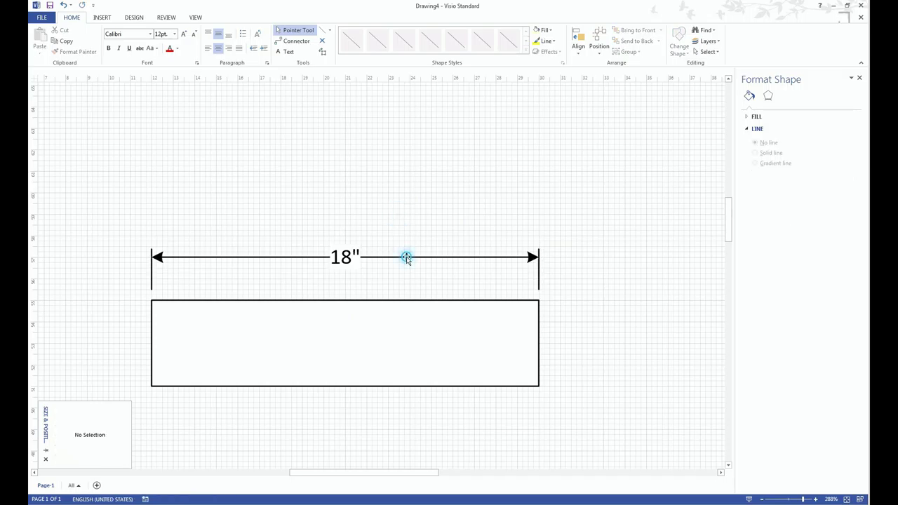
pyautogui.click(401, 257)
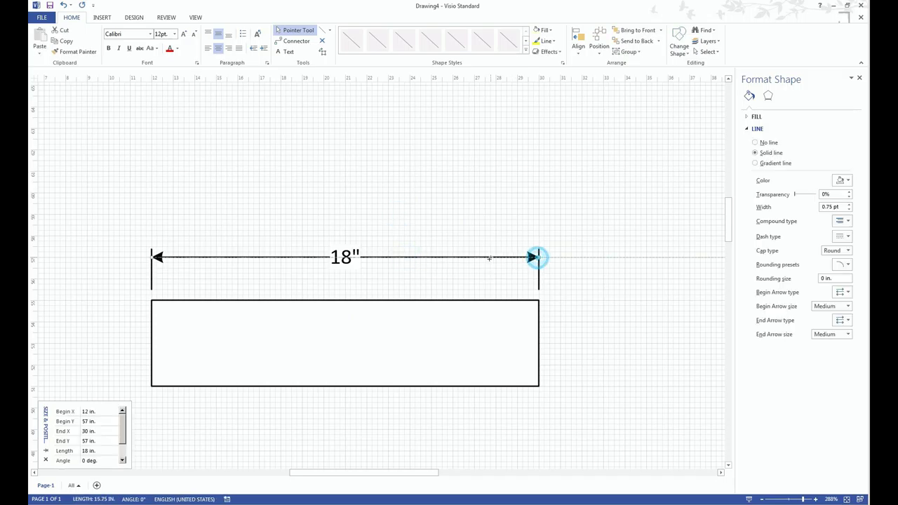
pyautogui.moveTo(537, 257); pyautogui.dragTo(480, 258)
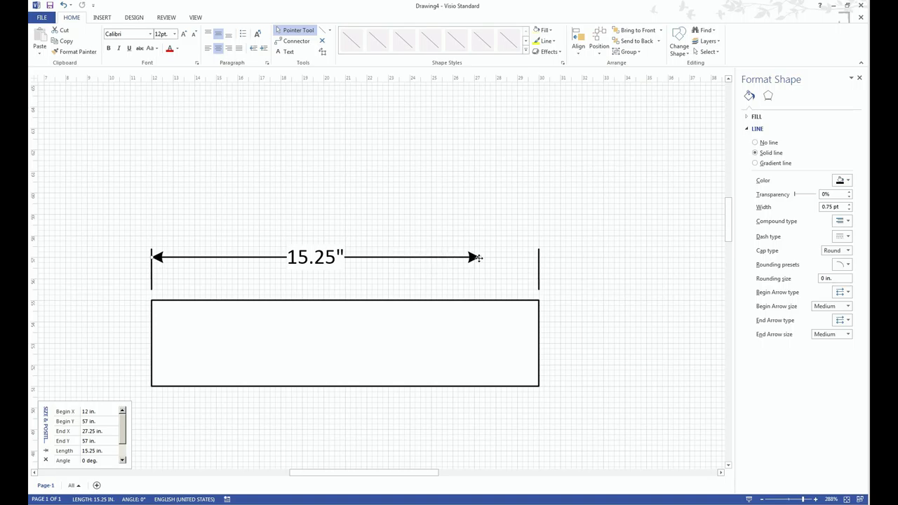
pyautogui.moveTo(480, 258); pyautogui.dragTo(539, 257)
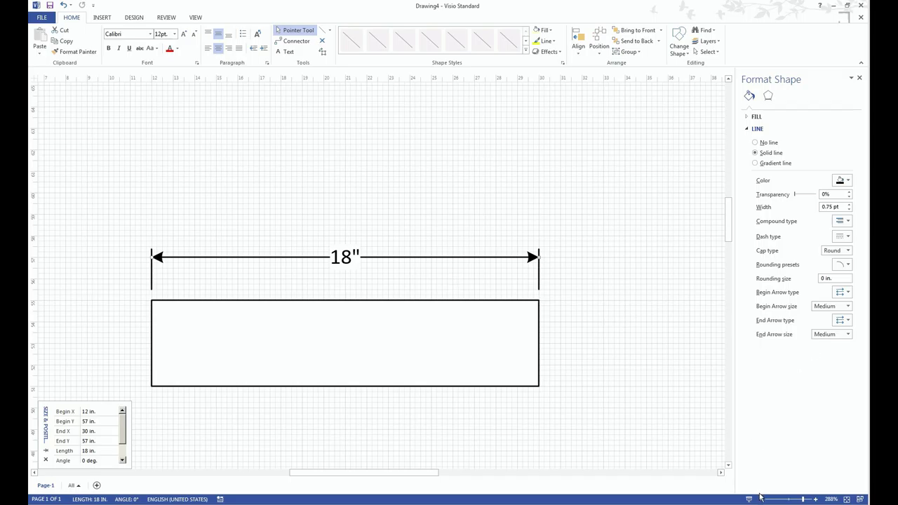
# Step: Duplicate the 18" dimension, rotate it vertical with Ctrl+L, and move it left of the rectangle
pyautogui.moveTo(121, 238); pyautogui.dragTo(648, 316)
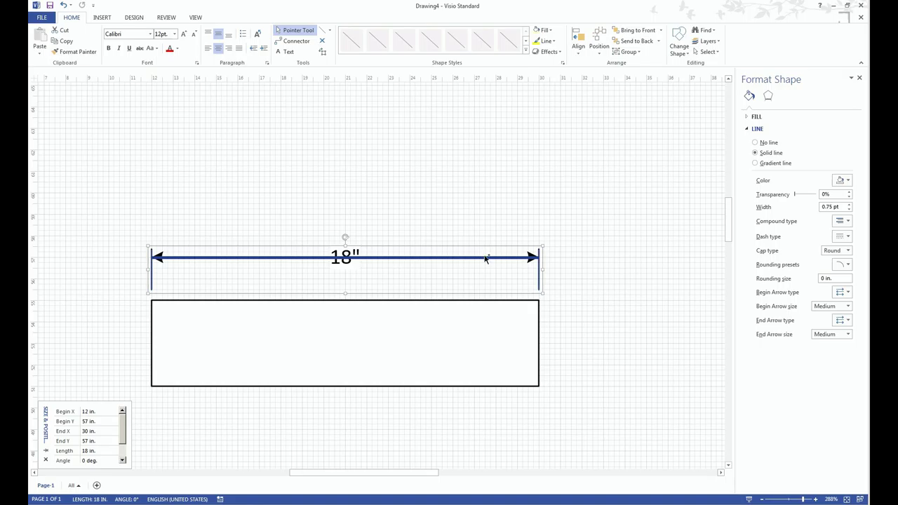
pyautogui.moveTo(485, 258); pyautogui.dragTo(457, 163)
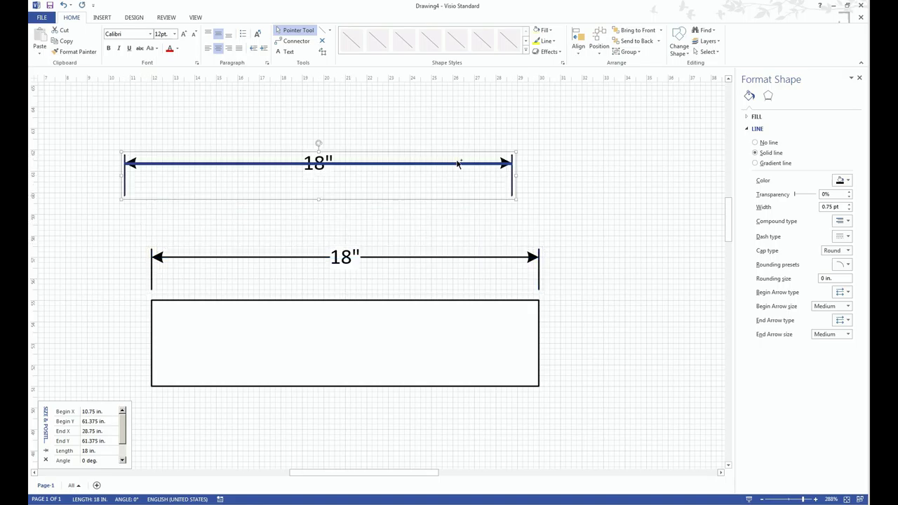
pyautogui.hotkey('ctrl', 'l')
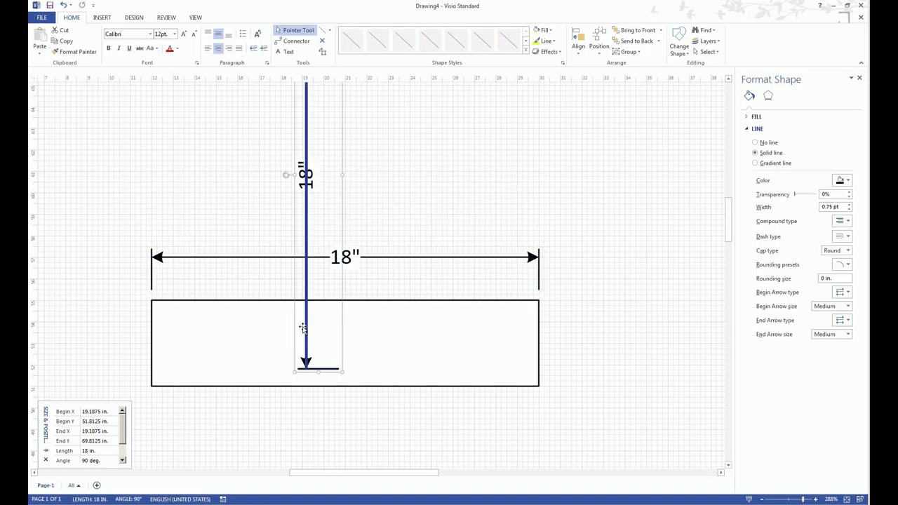
pyautogui.moveTo(308, 330); pyautogui.dragTo(116, 344)
pyautogui.click(668, 271)
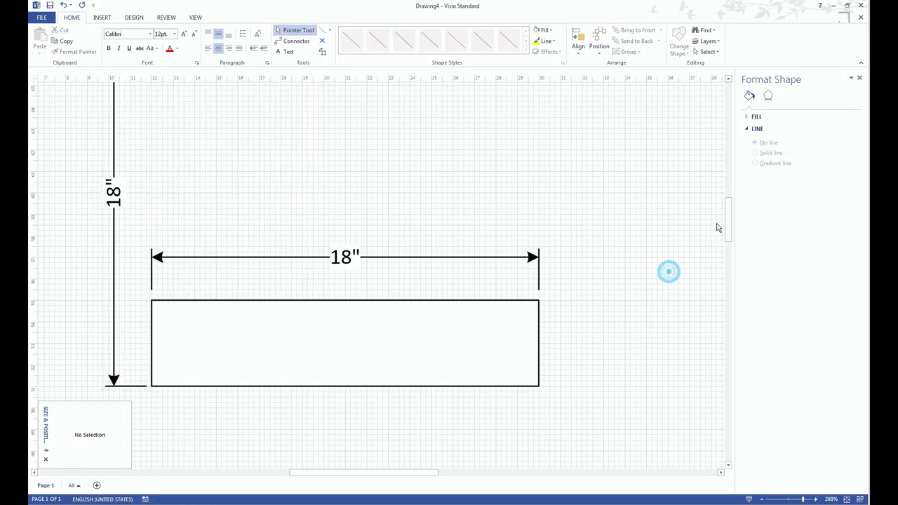
# Step: Fit the vertical dimension's extension line and ends to the rectangle's left corners, reading 4.1087"
pyautogui.moveTo(732, 215); pyautogui.dragTo(728, 201)
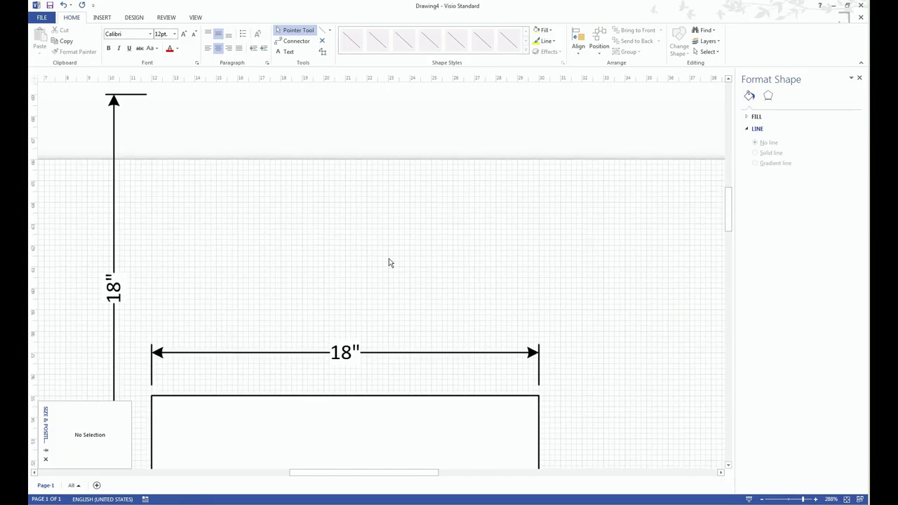
pyautogui.click(128, 95)
pyautogui.moveTo(130, 98); pyautogui.dragTo(148, 392)
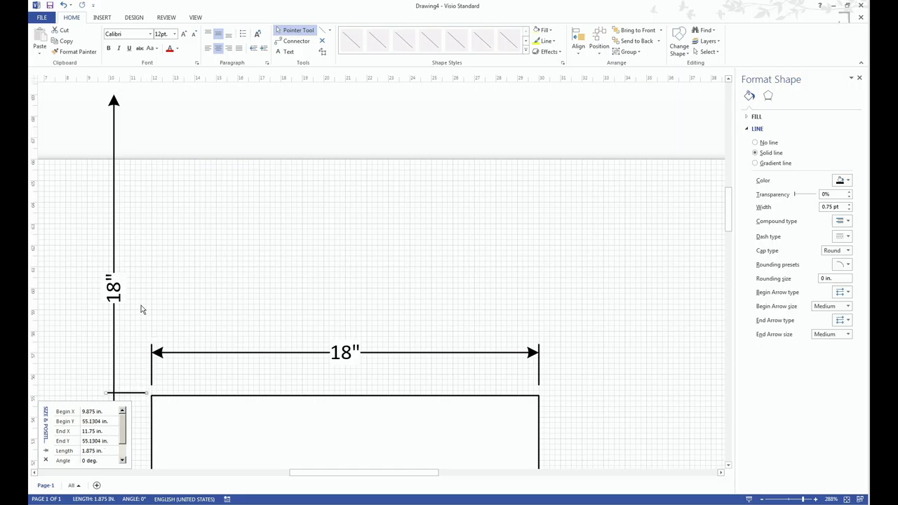
pyautogui.click(112, 101)
pyautogui.moveTo(114, 94); pyautogui.dragTo(113, 346)
pyautogui.moveTo(114, 383); pyautogui.dragTo(114, 393)
pyautogui.click(131, 344)
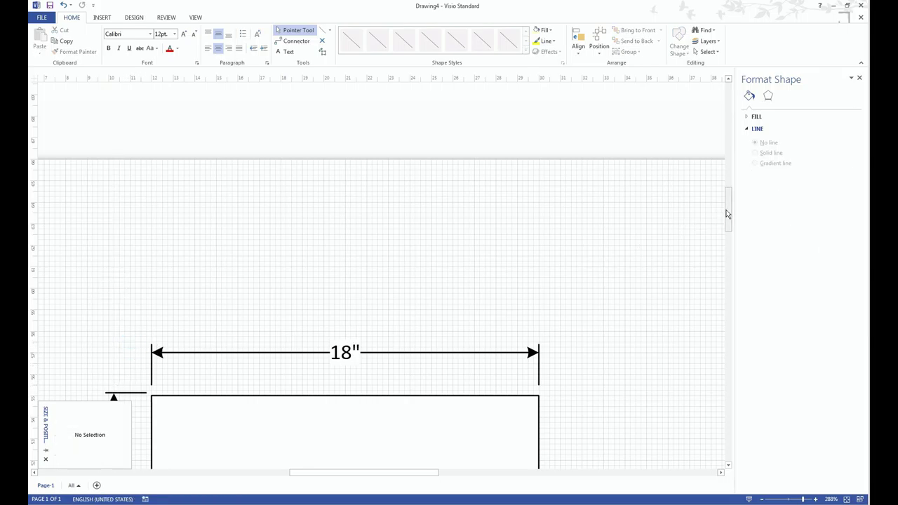
pyautogui.moveTo(726, 210); pyautogui.dragTo(726, 232)
pyautogui.click(192, 315)
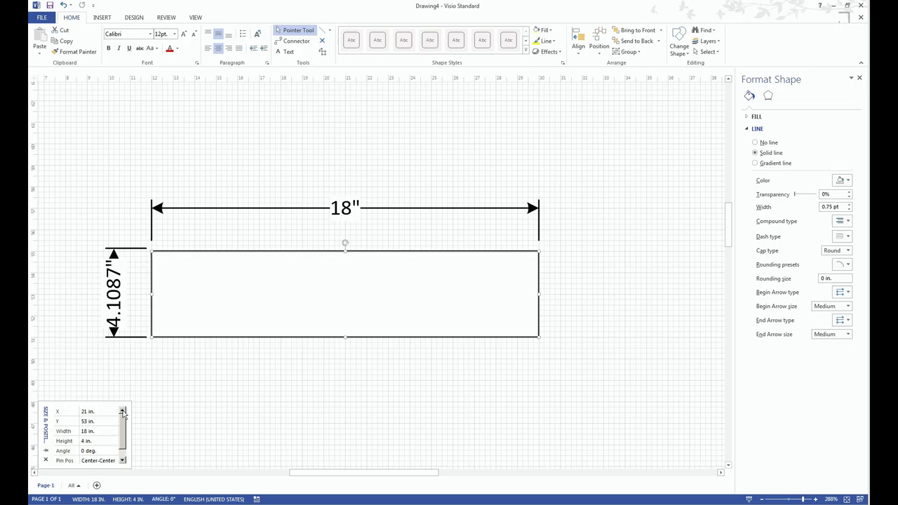
# Step: Set the vertical dimension's length to 4 in and align it with the rectangle's top edge
pyautogui.click(114, 298)
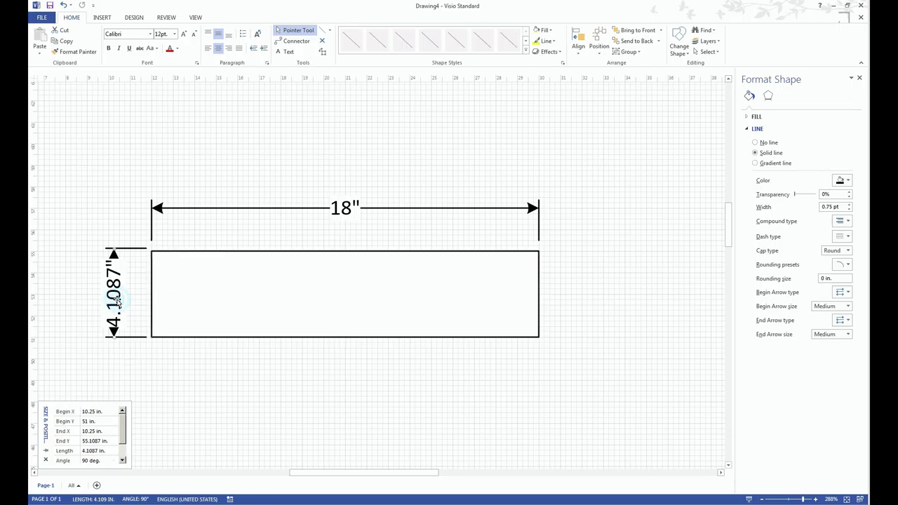
pyautogui.click(109, 451)
pyautogui.write('4')
pyautogui.press('Return')
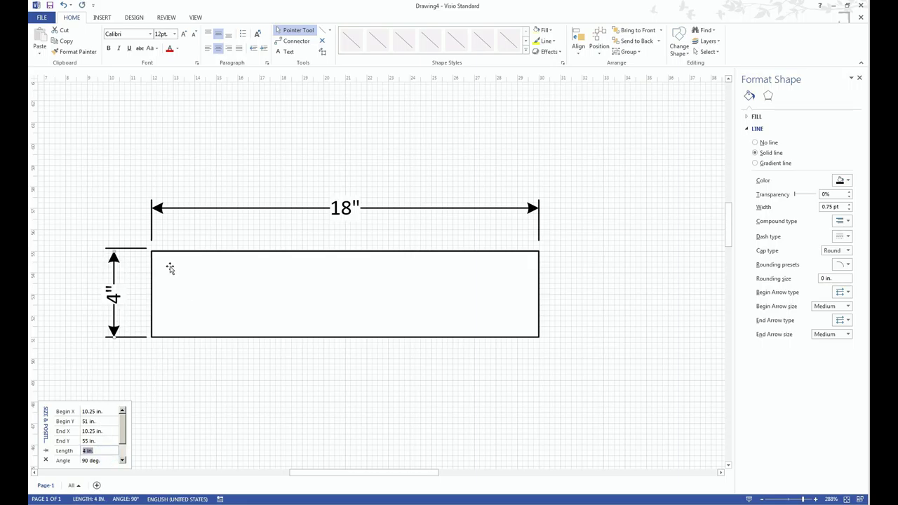
pyautogui.click(132, 258)
pyautogui.moveTo(134, 249); pyautogui.dragTo(136, 251)
pyautogui.click(124, 232)
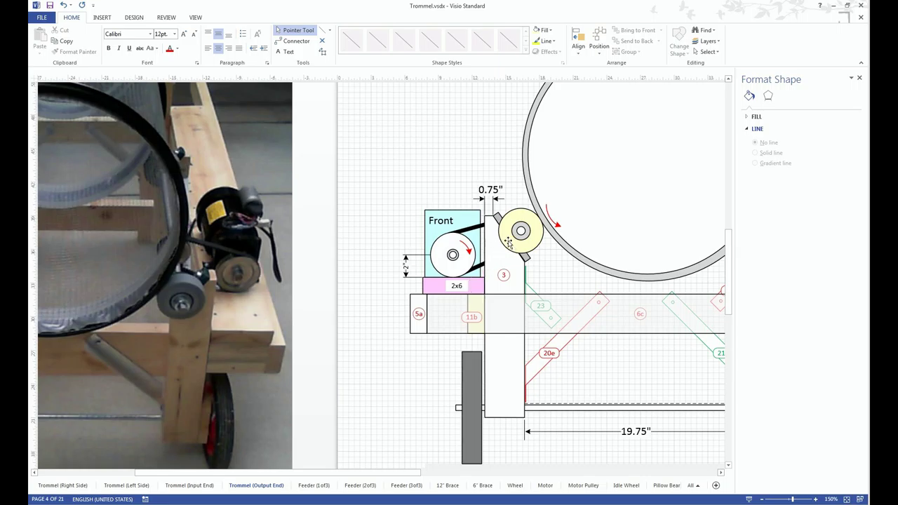
# Step: Move the yellow pulley left of the frame drawing on the Trommel (Output End) page
pyautogui.moveTo(508, 243); pyautogui.dragTo(356, 241)
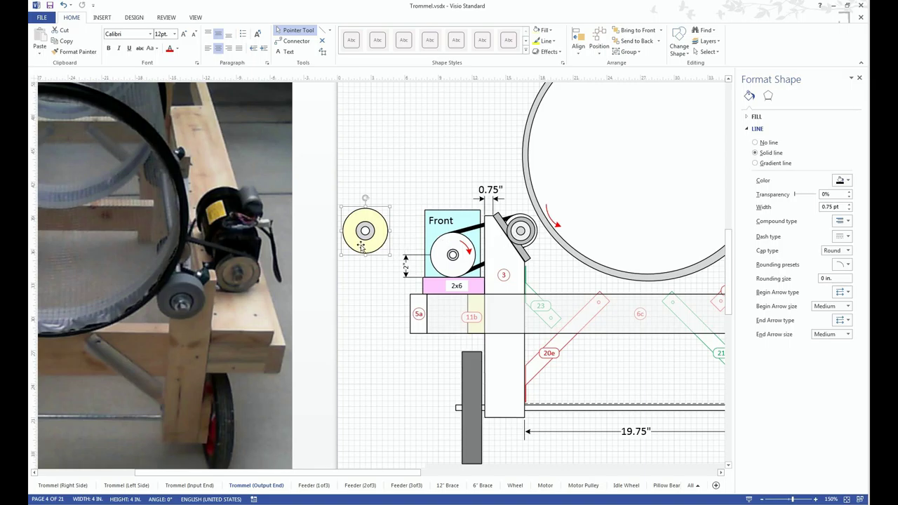
pyautogui.moveTo(361, 243); pyautogui.dragTo(333, 243)
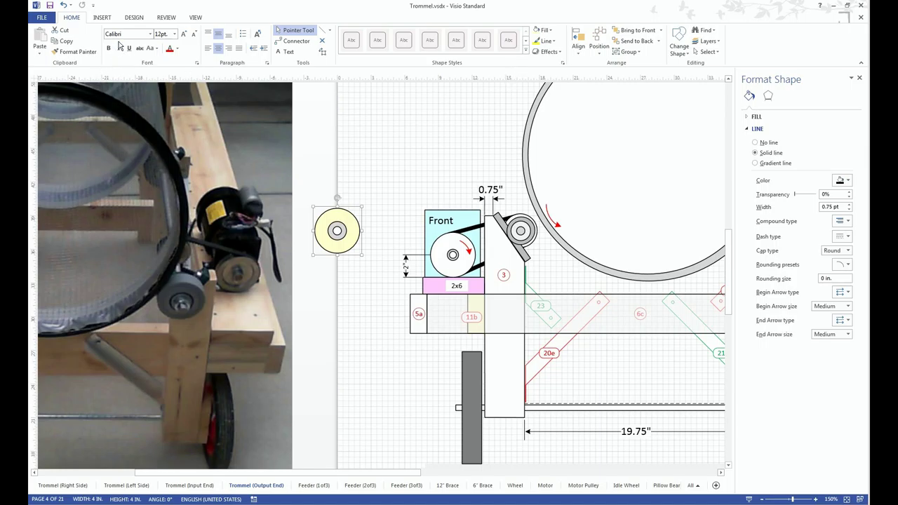
# Step: Ungroup the yellow pulley and rearrange its circles, then undo the changes to restore them
pyautogui.click(626, 53)
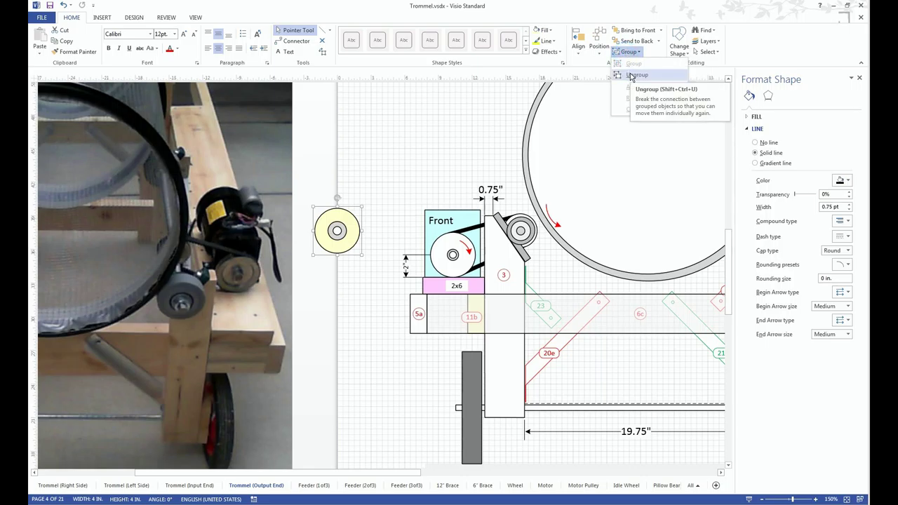
pyautogui.click(631, 76)
pyautogui.click(315, 187)
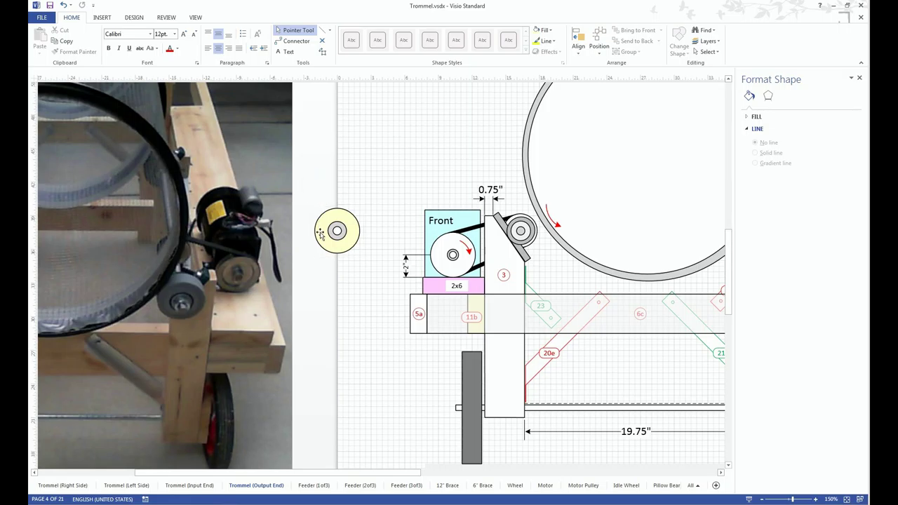
pyautogui.moveTo(299, 197); pyautogui.dragTo(382, 139)
pyautogui.click(377, 288)
pyautogui.click(364, 252)
pyautogui.click(315, 203)
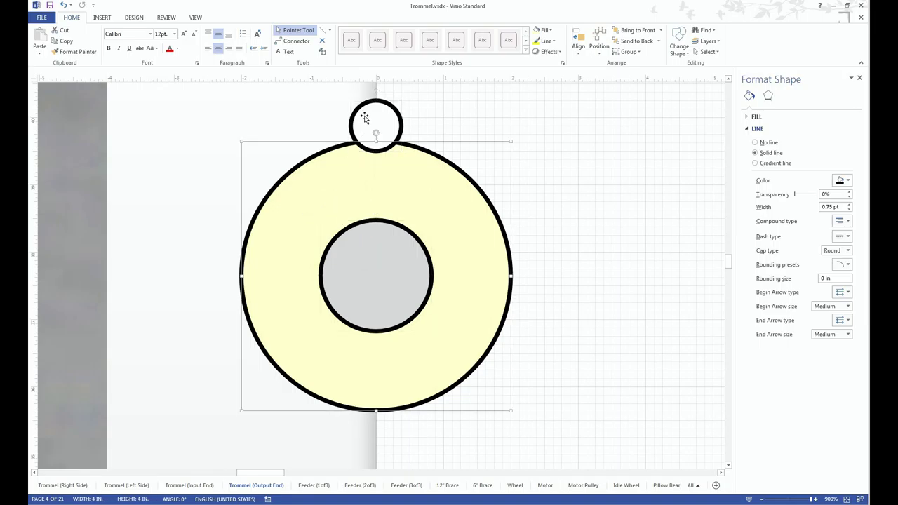
pyautogui.hotkey('ctrl', 'z')
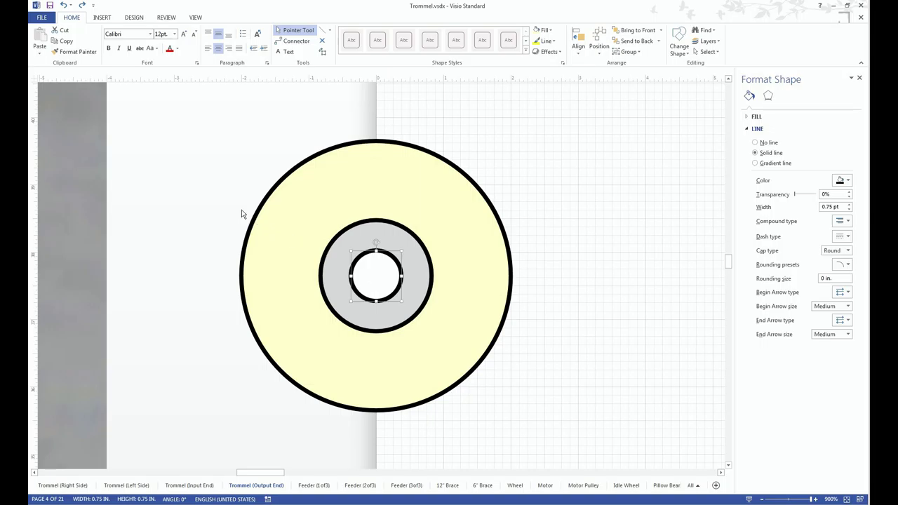
pyautogui.press('Delete')
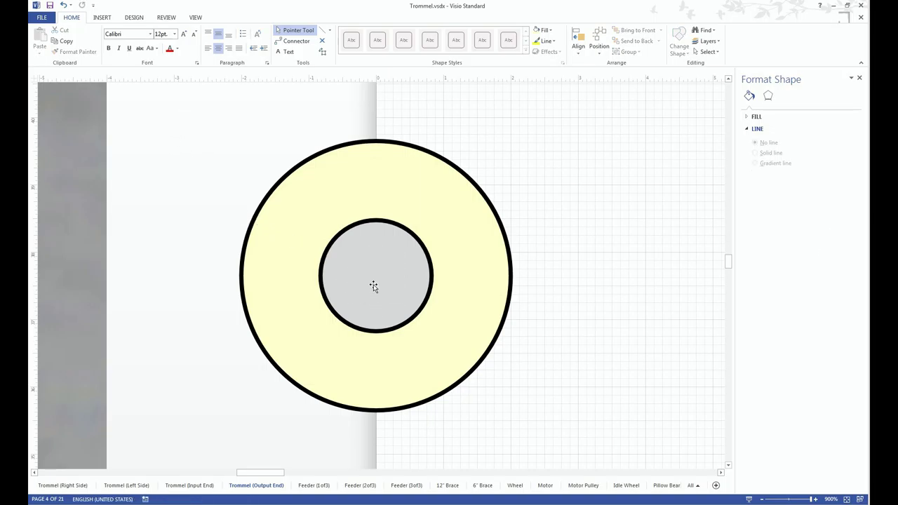
pyautogui.click(373, 286)
pyautogui.press('Delete')
pyautogui.hotkey('ctrl', 'z')
pyautogui.hotkey('ctrl', 'z')
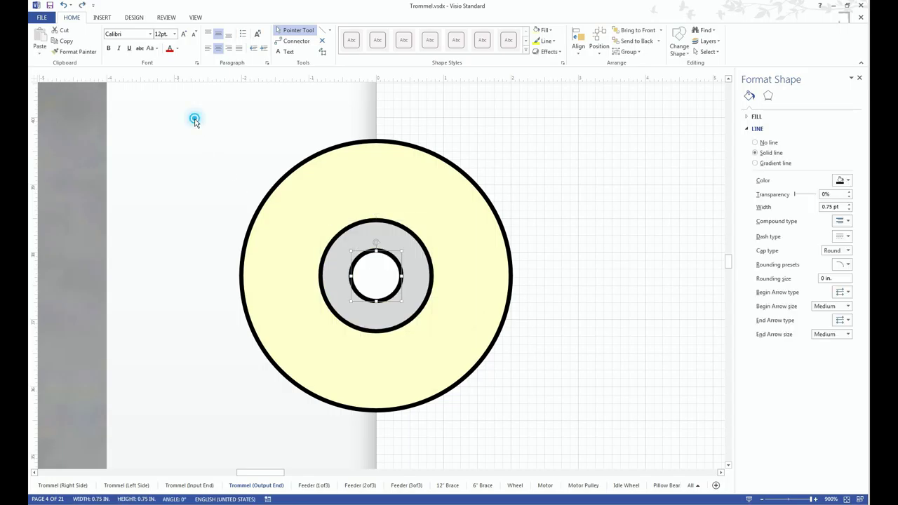
# Step: Box-select the yellow, grey and white circles and group them into a single 4 x 4 in wheel
pyautogui.moveTo(193, 118); pyautogui.dragTo(561, 428)
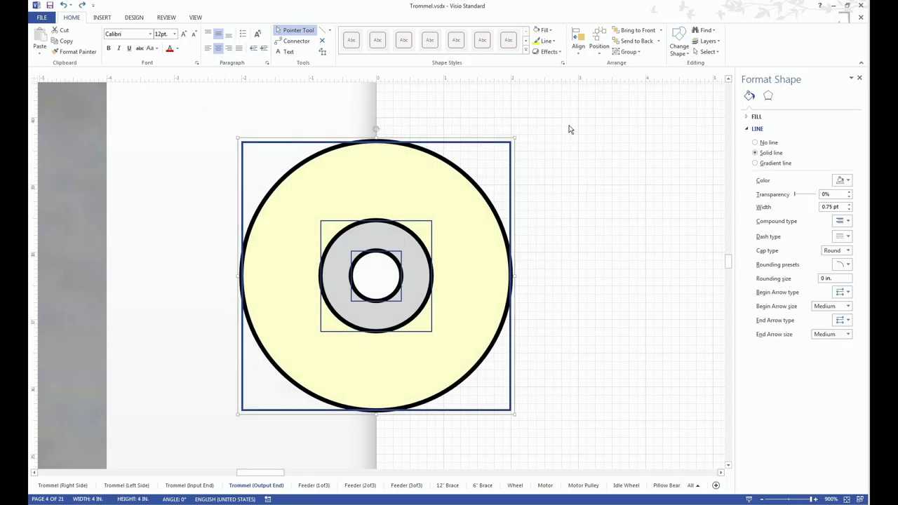
pyautogui.click(633, 54)
pyautogui.click(635, 74)
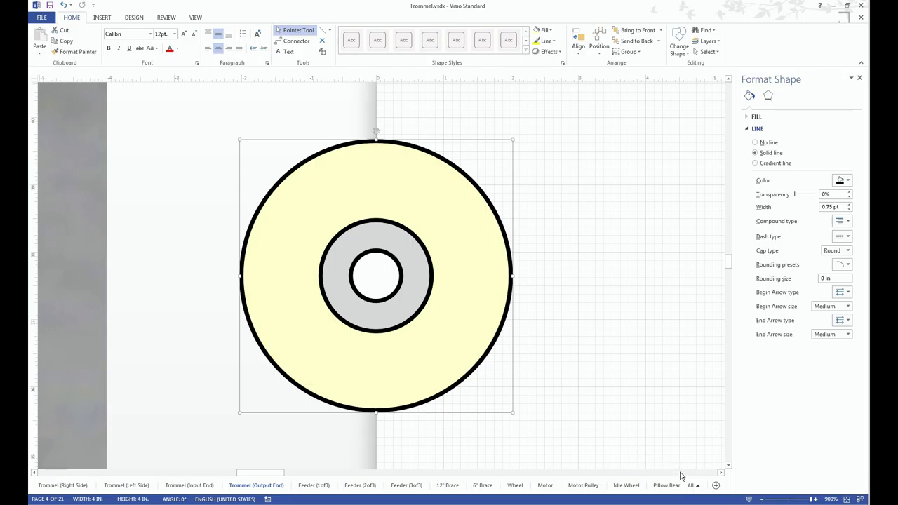
# Step: Go to the Drive Wheel page and zoom in on the wheel face and 1.5" x 4" side view
pyautogui.click(701, 488)
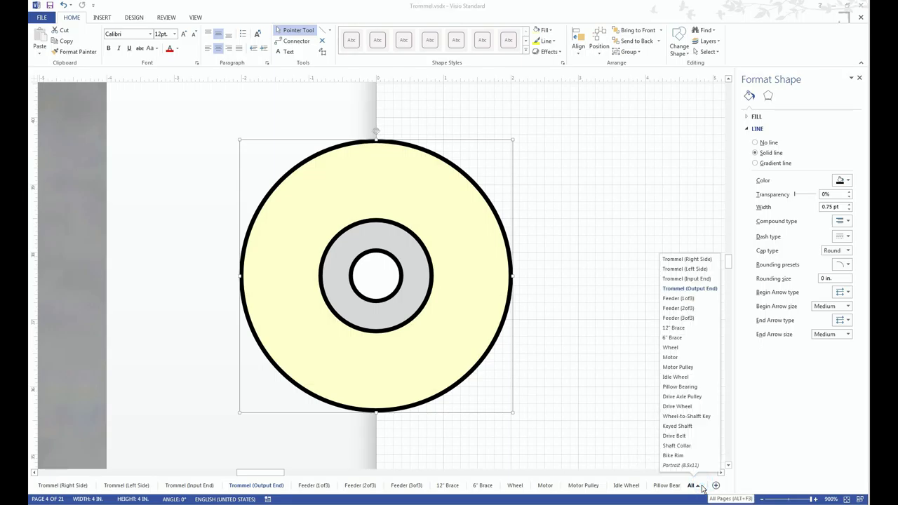
pyautogui.click(677, 406)
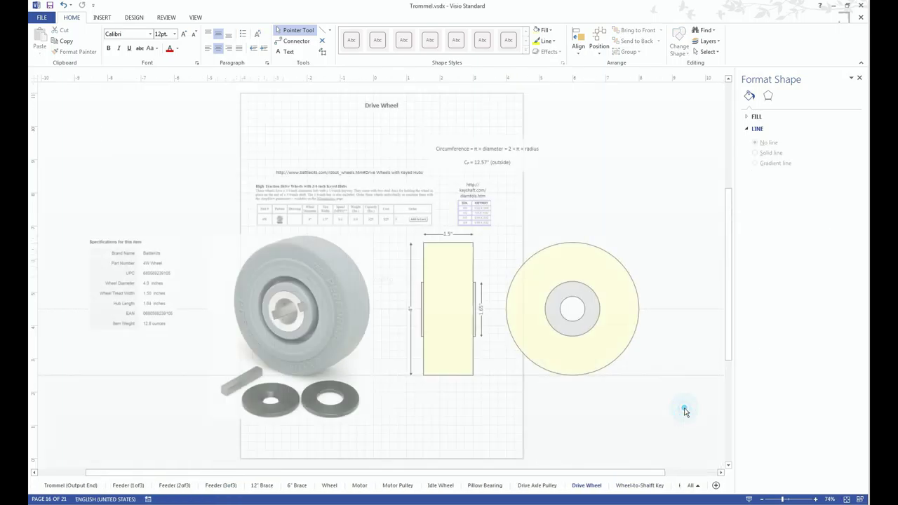
pyautogui.click(557, 355)
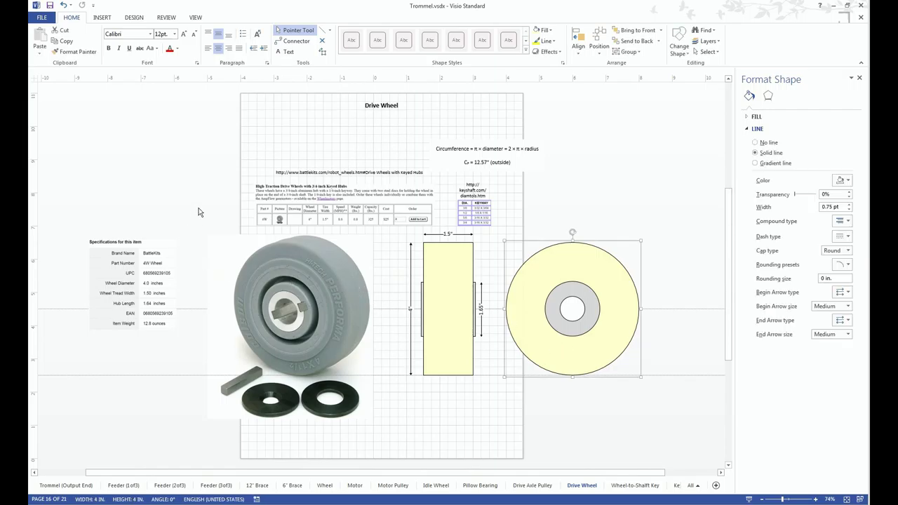
pyautogui.moveTo(239, 164); pyautogui.dragTo(655, 427)
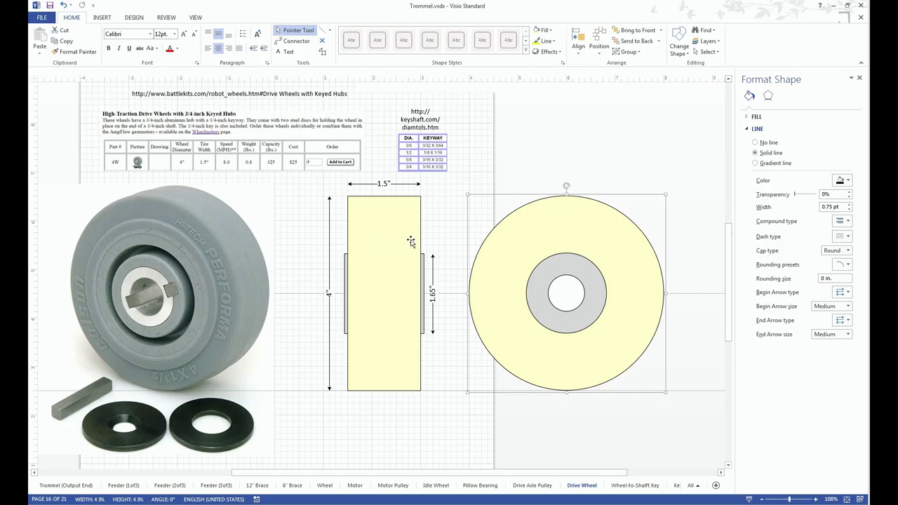
pyautogui.click(297, 249)
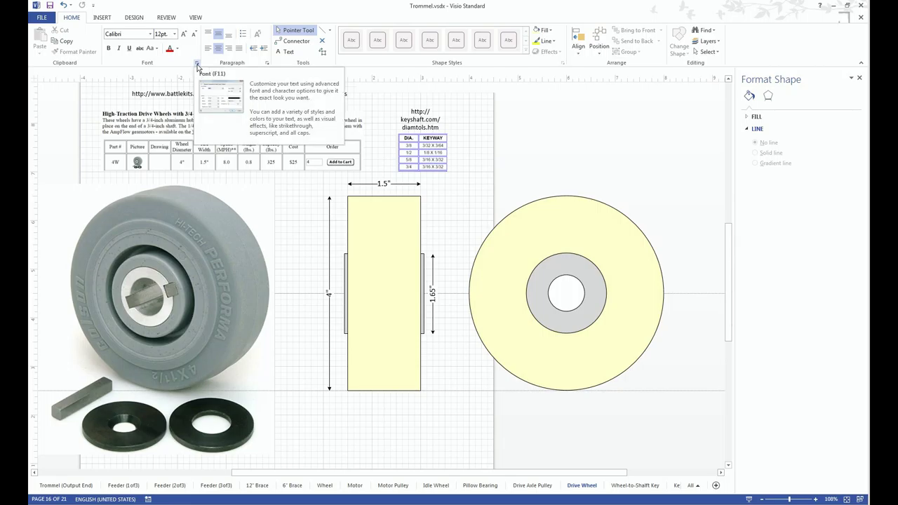
pyautogui.click(135, 17)
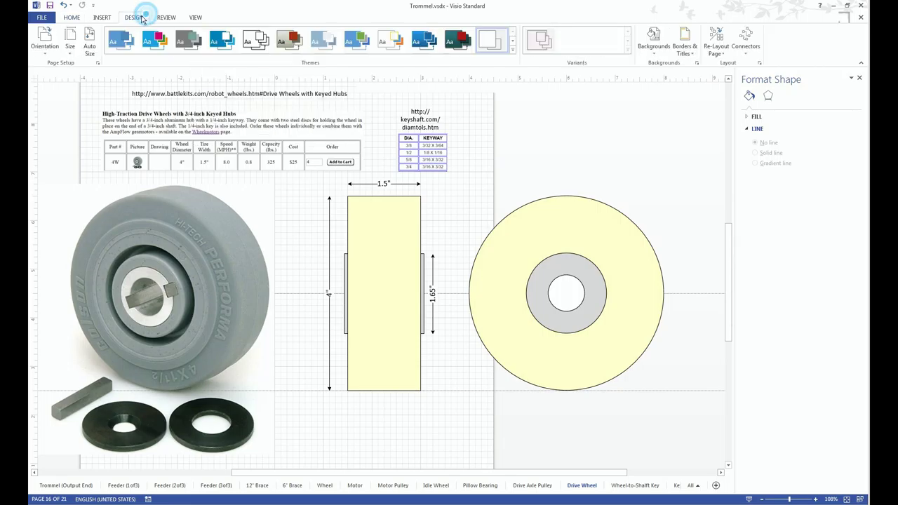
pyautogui.click(98, 63)
pyautogui.click(380, 186)
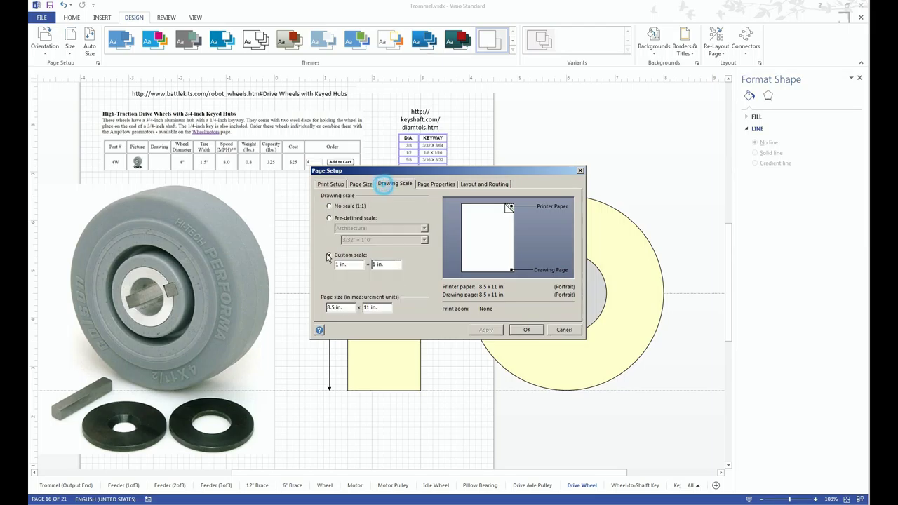
pyautogui.click(581, 171)
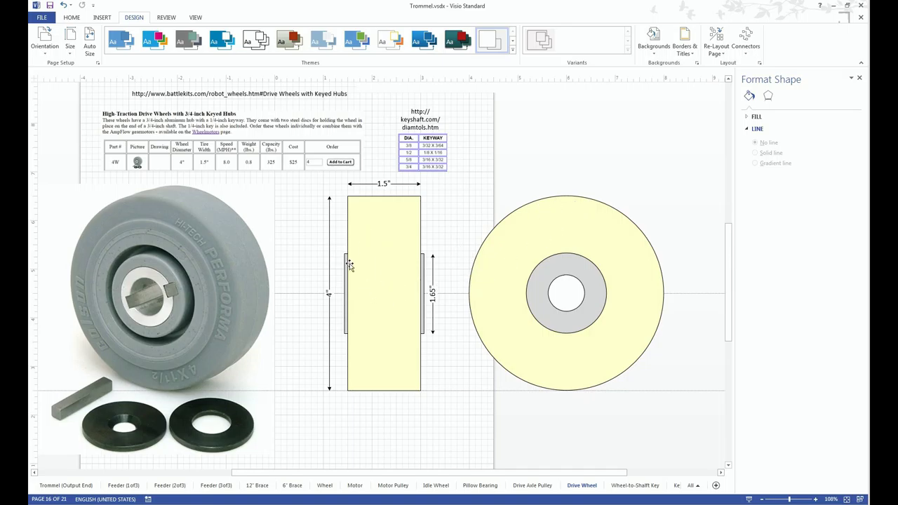
# Step: Select the wheel face circle and side-view rectangle, then return to the Trommel (Output End) page
pyautogui.click(508, 239)
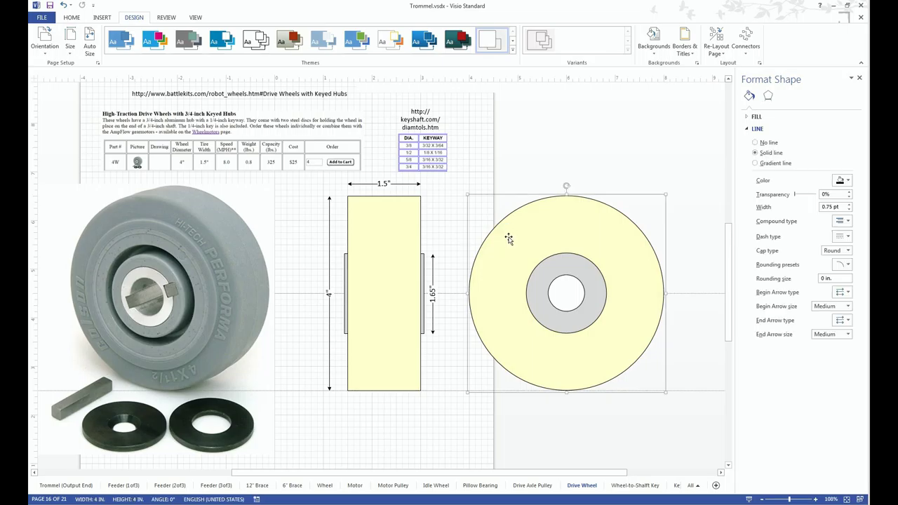
pyautogui.keyDown('shift'); pyautogui.click(392, 240); pyautogui.keyUp('shift')
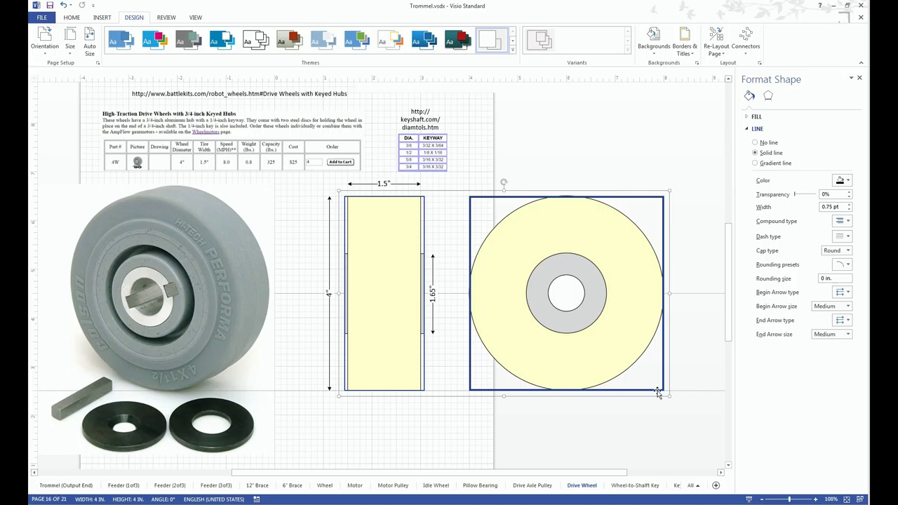
pyautogui.click(697, 489)
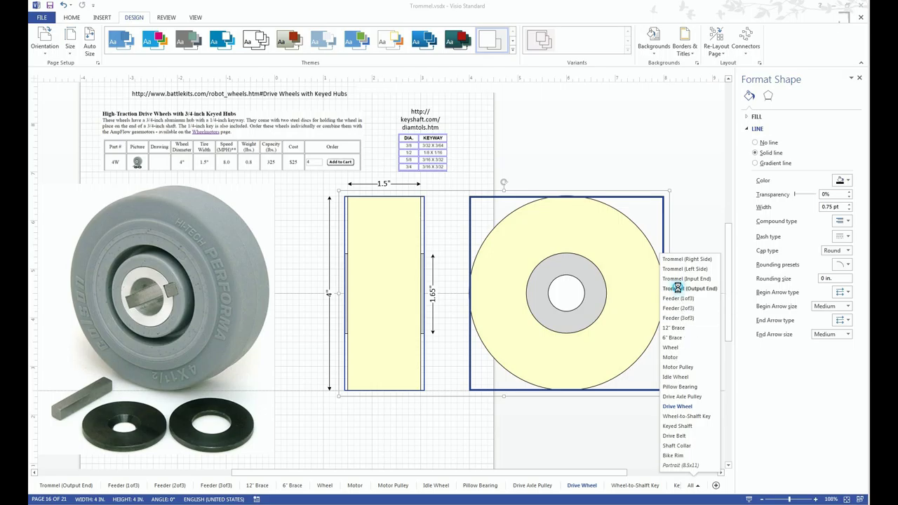
pyautogui.click(684, 289)
# Step: Zoom out, delete the old grouped wheel circles, and paste the copied Drive Wheel face and side views
pyautogui.click(449, 325)
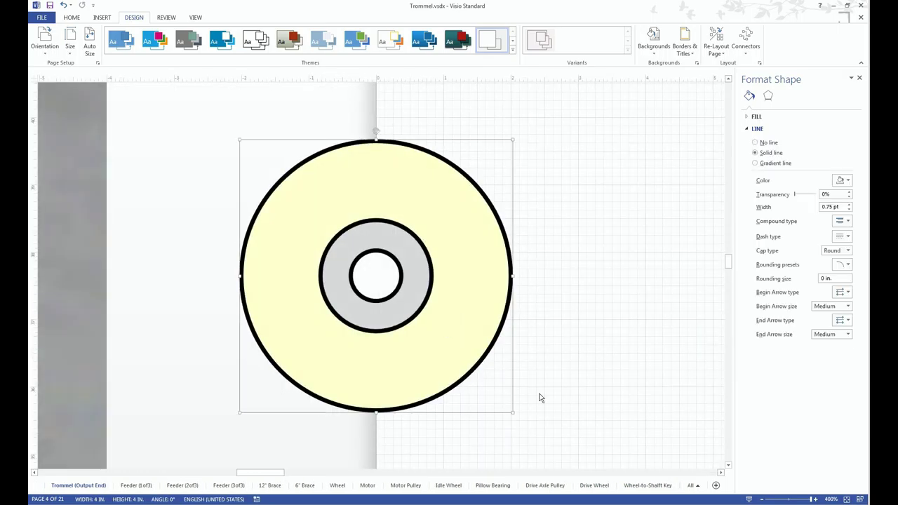
pyautogui.click(762, 500)
pyautogui.click(761, 500)
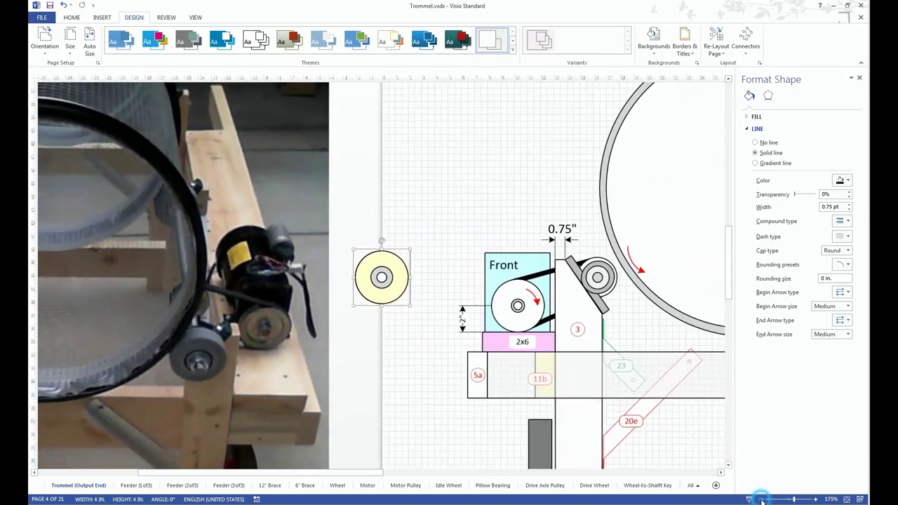
pyautogui.click(360, 314)
pyautogui.click(363, 290)
pyautogui.press('Delete')
pyautogui.hotkey('ctrl', 'z')
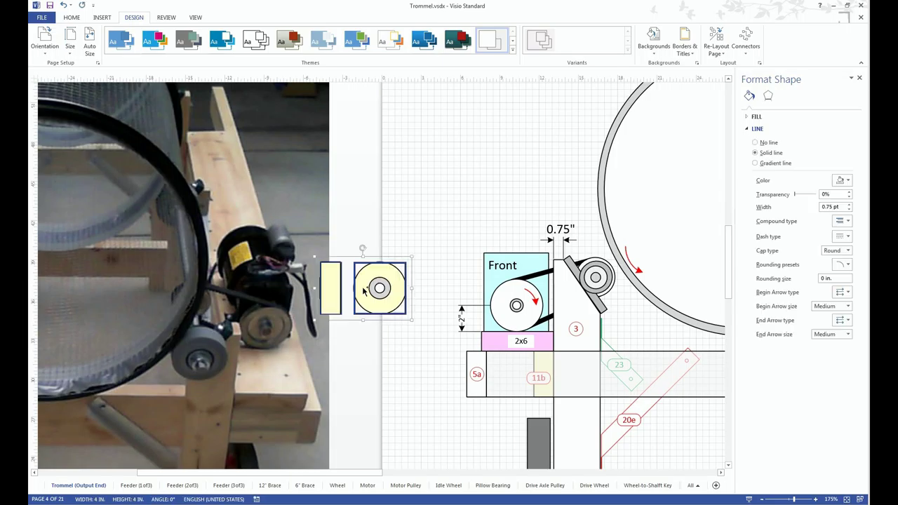
pyautogui.click(364, 327)
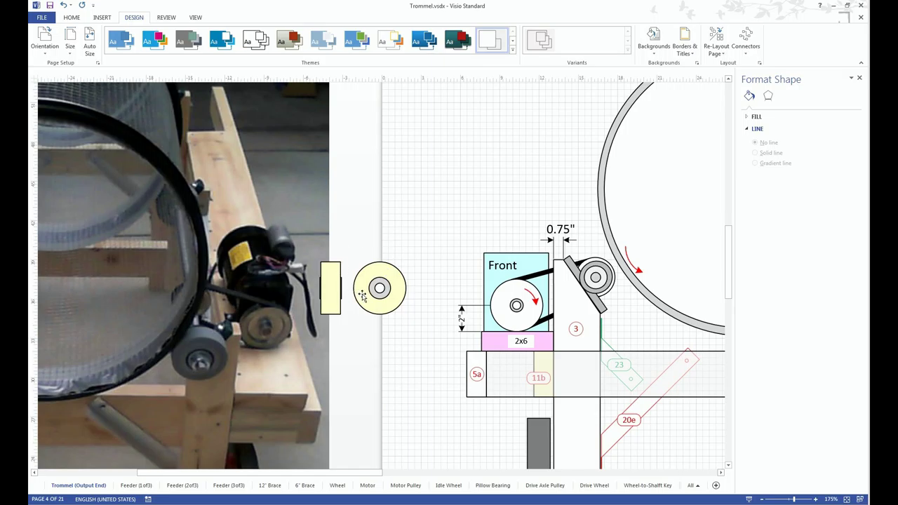
# Step: Position the 4-inch yellow drive wheel face over the grey idler pulley beside the 0.75" belt
pyautogui.moveTo(363, 297); pyautogui.dragTo(583, 284)
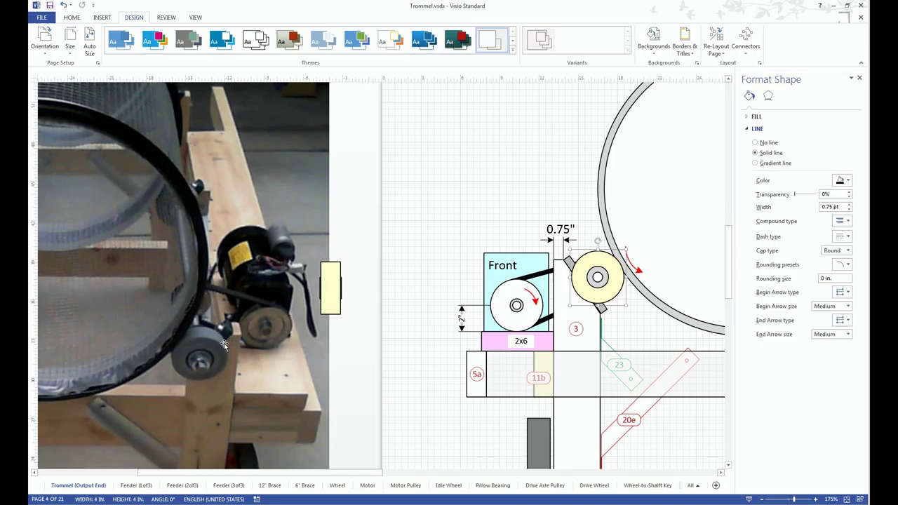
pyautogui.moveTo(602, 279); pyautogui.dragTo(419, 287)
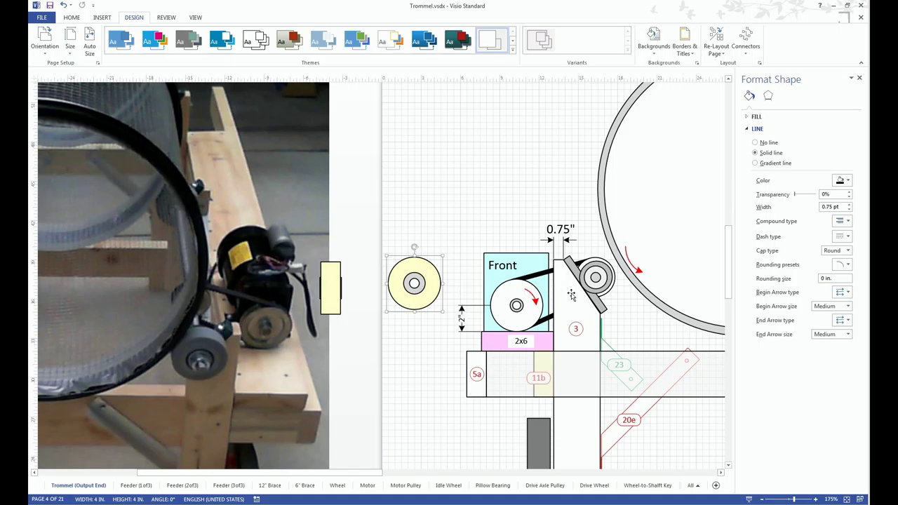
pyautogui.moveTo(597, 278); pyautogui.dragTo(447, 279)
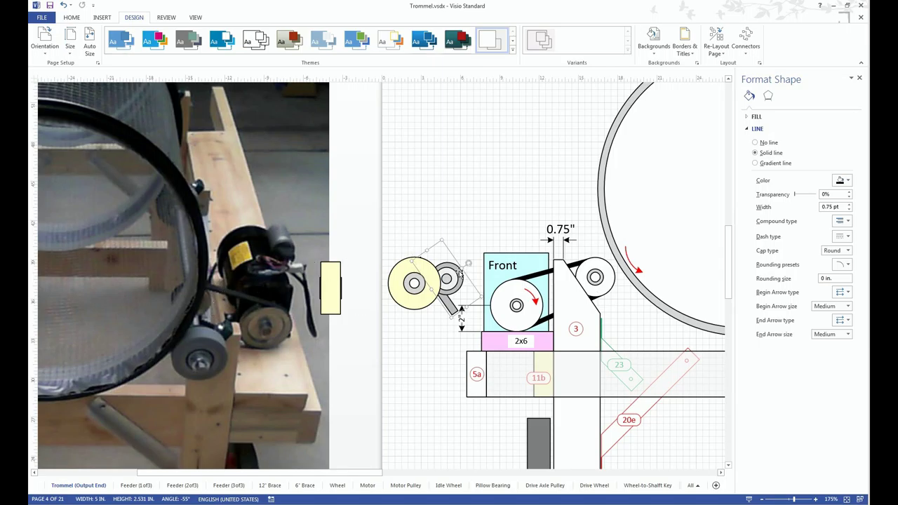
pyautogui.moveTo(454, 274); pyautogui.dragTo(602, 271)
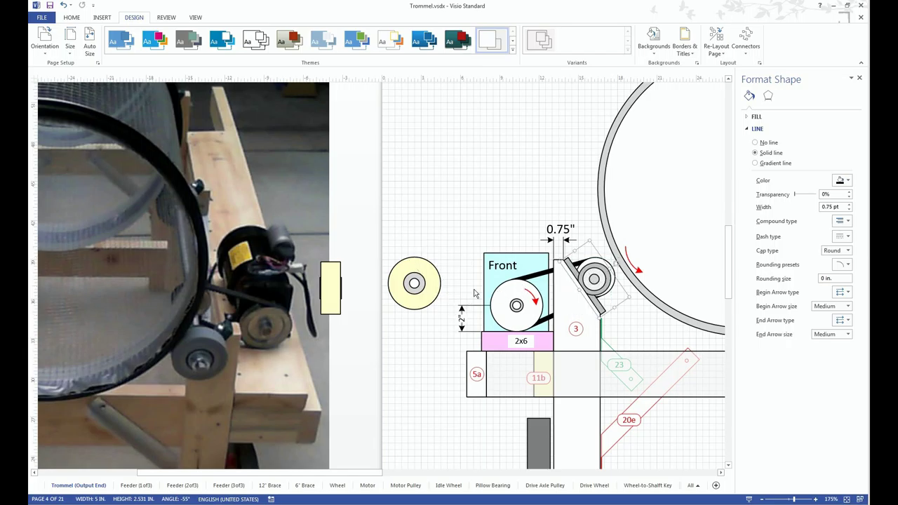
pyautogui.moveTo(413, 293); pyautogui.dragTo(594, 287)
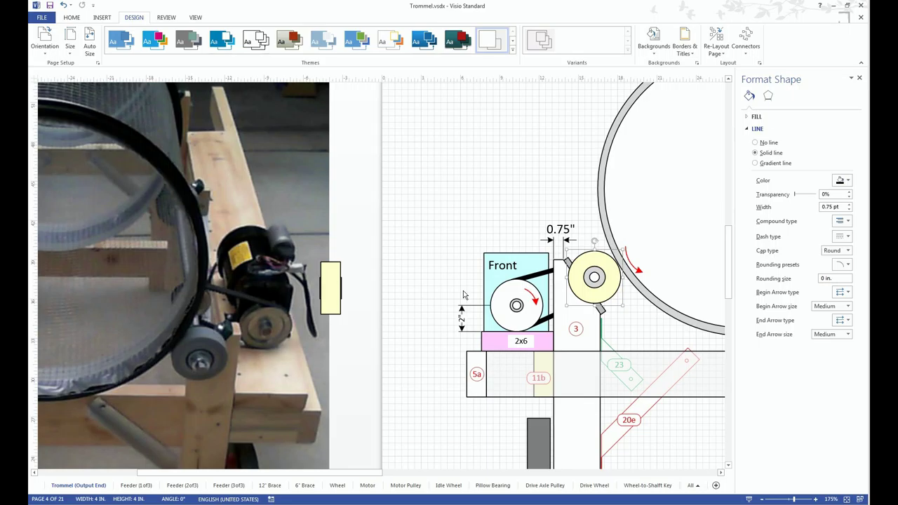
# Step: Delete the small yellow side-view rectangle and move the yellow pulley off to the left
pyautogui.click(327, 306)
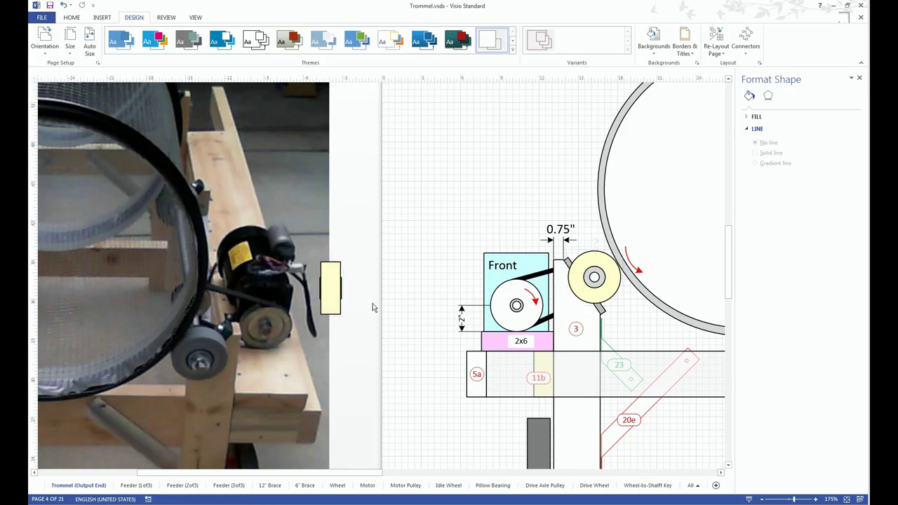
pyautogui.press('Delete')
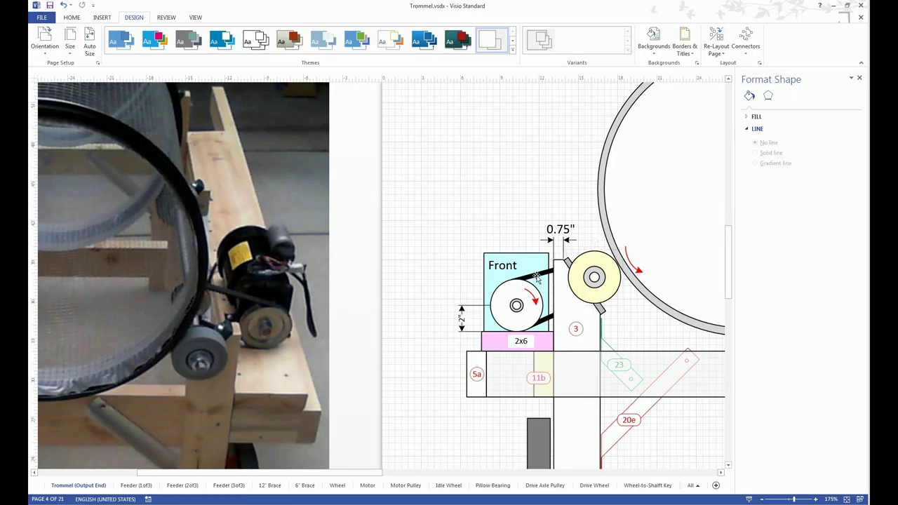
pyautogui.click(536, 275)
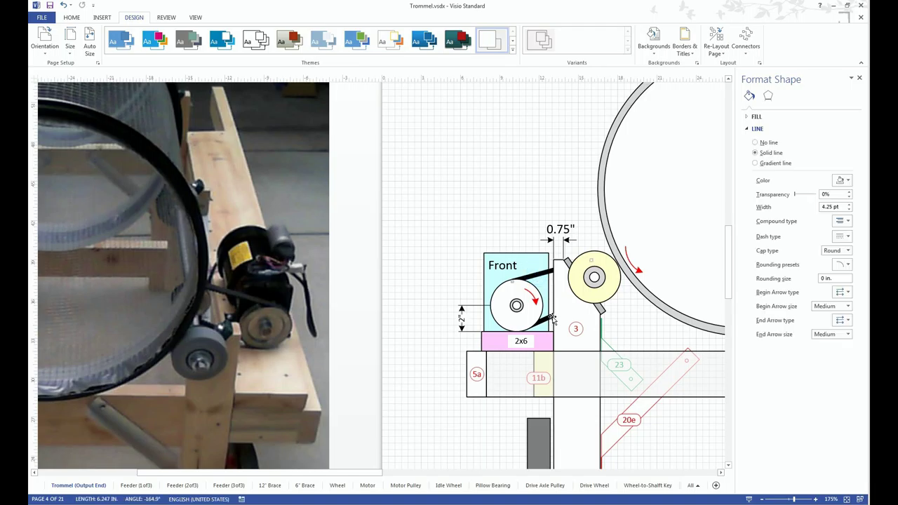
pyautogui.click(581, 290)
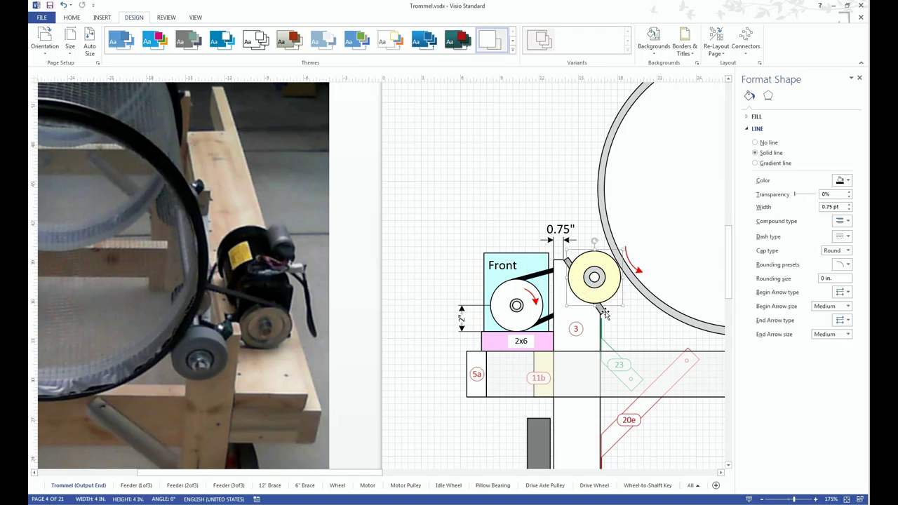
pyautogui.moveTo(604, 287); pyautogui.dragTo(485, 290)
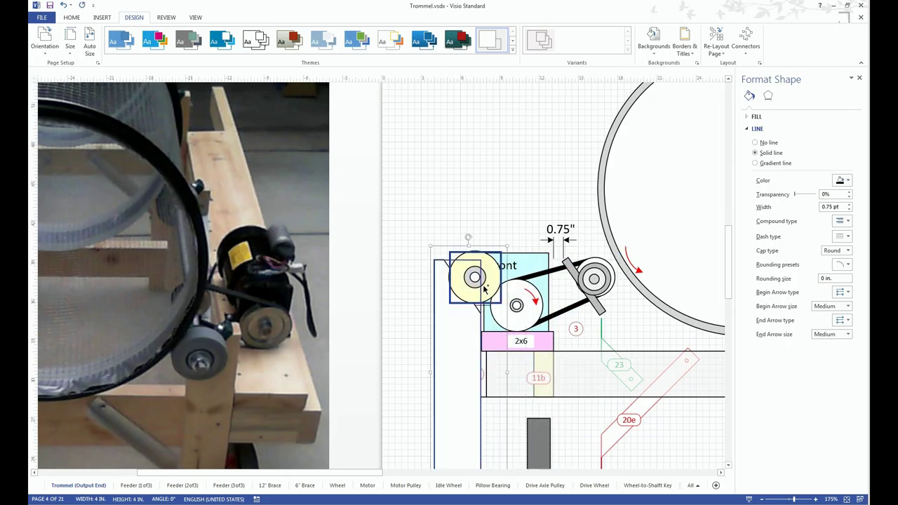
pyautogui.hotkey('ctrl', 'z')
pyautogui.click(480, 218)
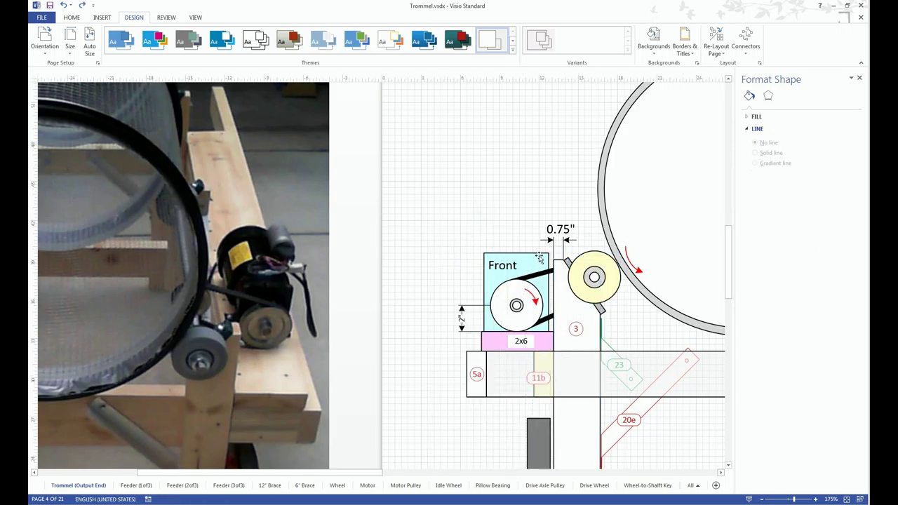
pyautogui.click(591, 286)
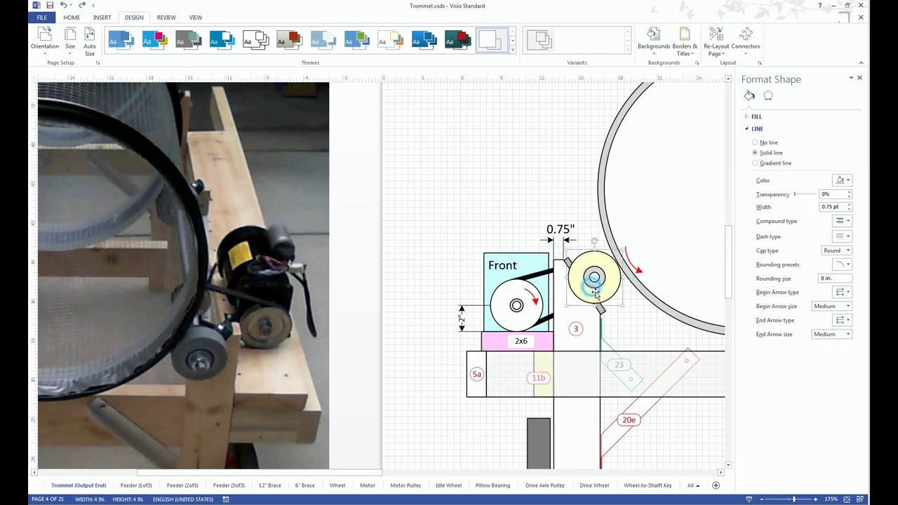
pyautogui.moveTo(600, 307); pyautogui.dragTo(395, 287)
pyautogui.click(451, 254)
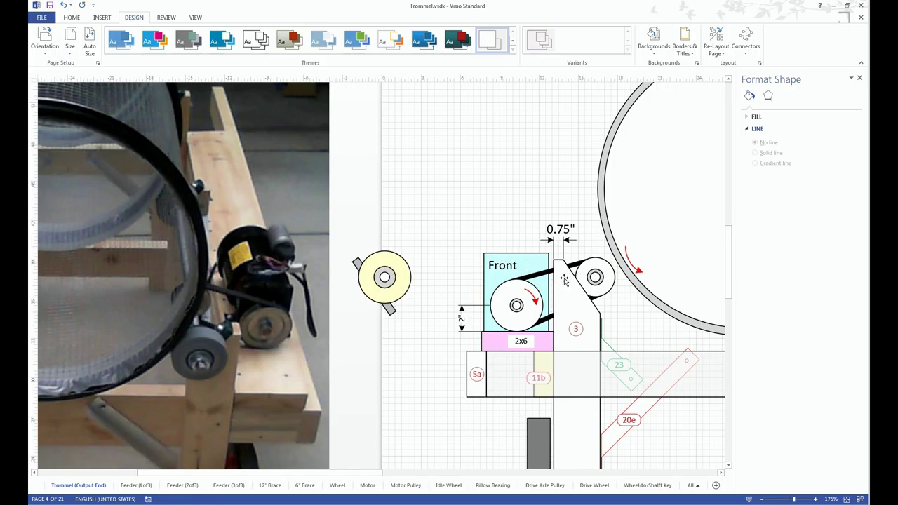
# Step: Move the belted two-pulley assembly up out of Front, directly below the belt-length diagram
pyautogui.click(521, 285)
pyautogui.moveTo(533, 278); pyautogui.dragTo(598, 275)
pyautogui.click(598, 275)
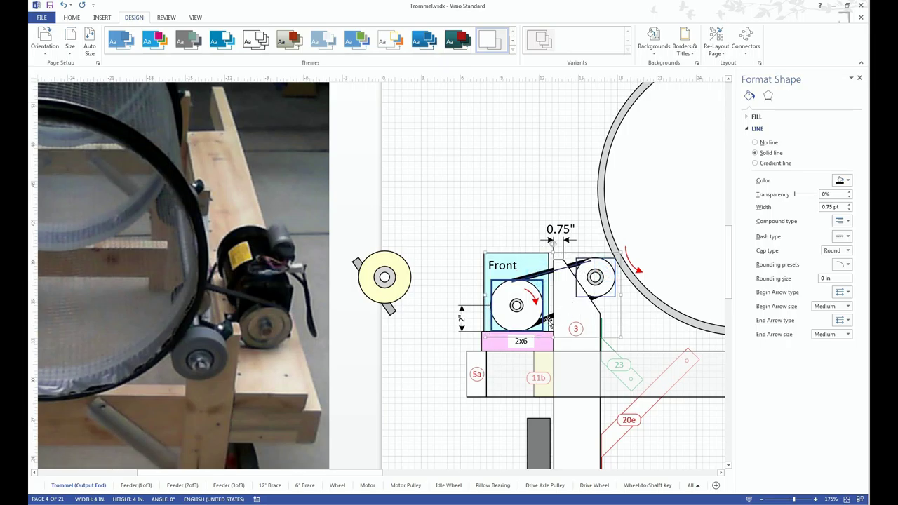
pyautogui.moveTo(547, 320); pyautogui.dragTo(512, 160)
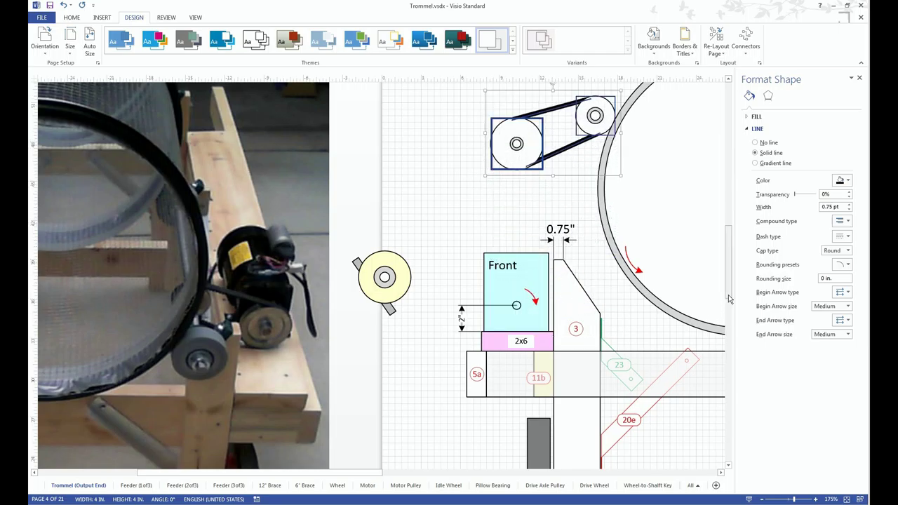
pyautogui.moveTo(728, 293); pyautogui.dragTo(728, 266)
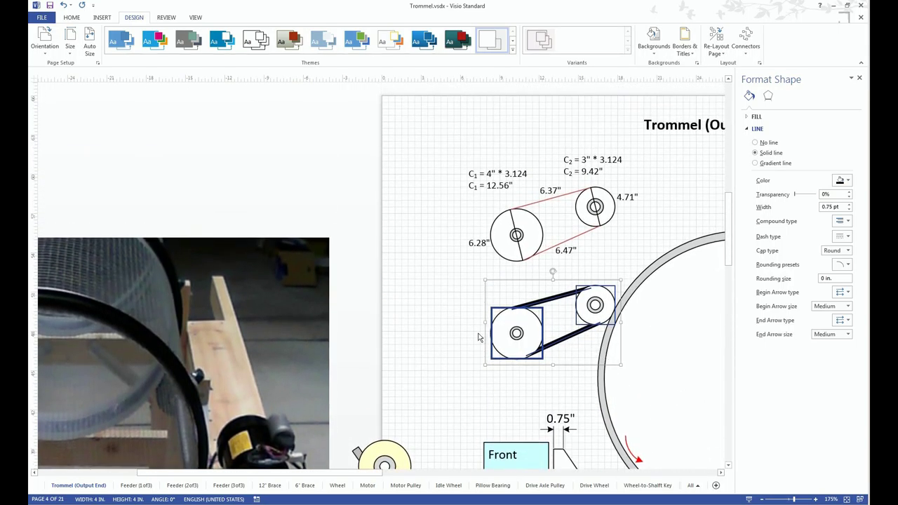
pyautogui.click(457, 309)
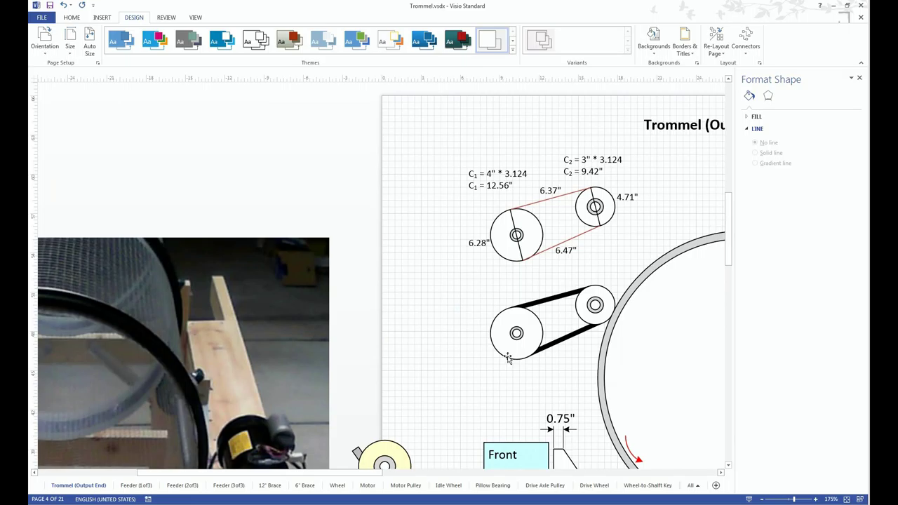
pyautogui.click(506, 242)
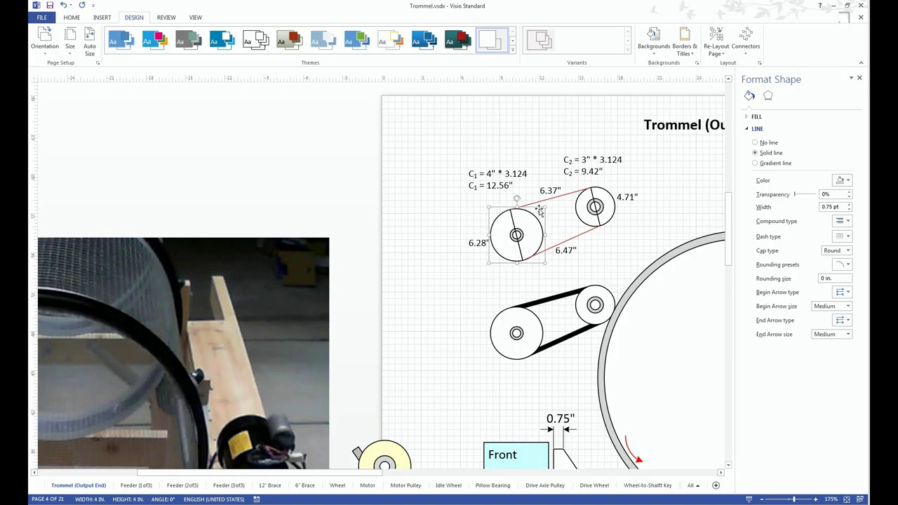
pyautogui.click(552, 193)
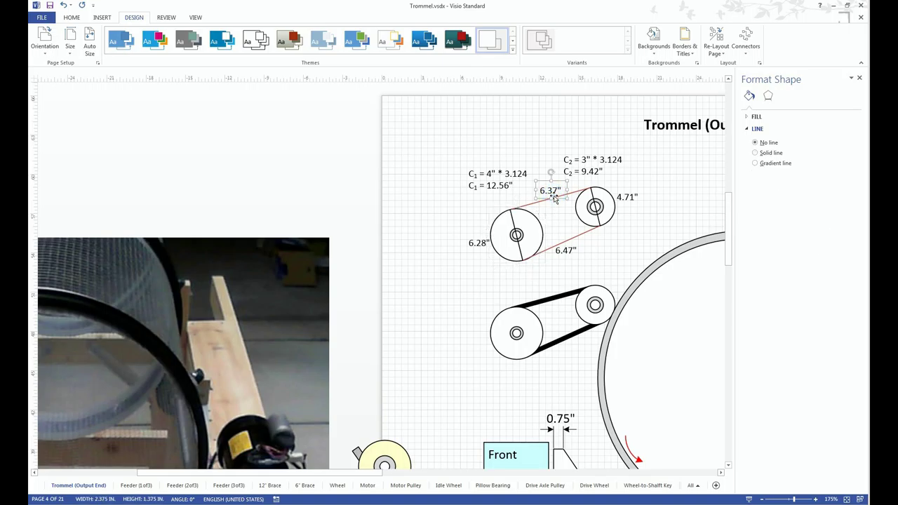
pyautogui.click(530, 202)
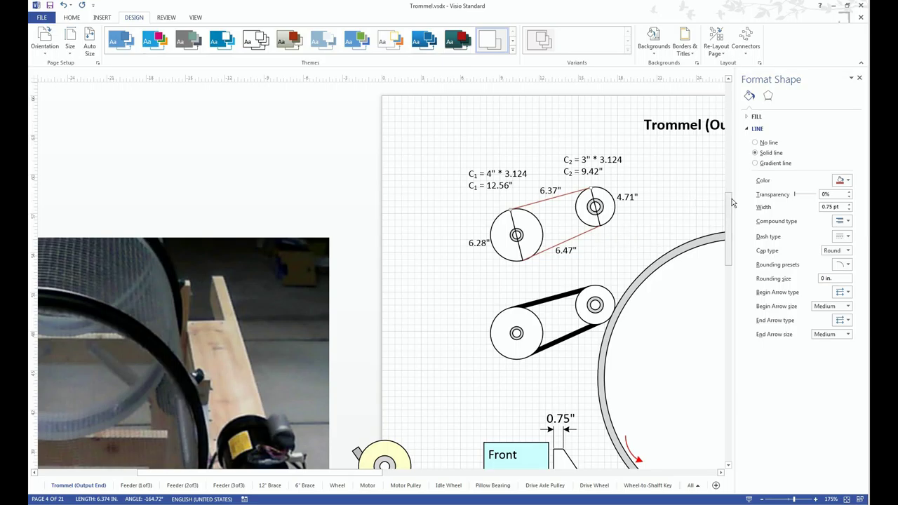
# Step: Undo four pulley edits, returning the belt assembly inside Front with the yellow wheel over the idler
pyautogui.moveTo(730, 199)
pyautogui.mouseDown()
pyautogui.moveTo(735, 231)
pyautogui.moveTo(723, 218)
pyautogui.mouseUp()
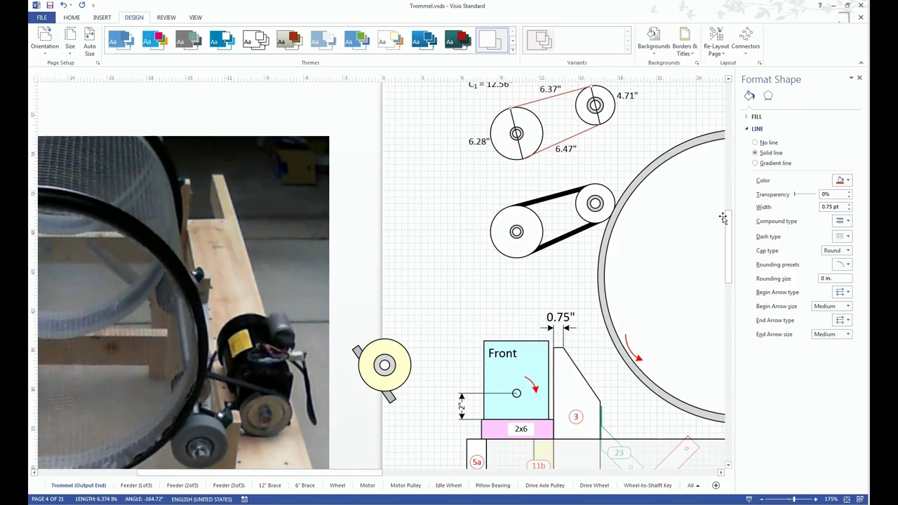
pyautogui.scroll(-3, 723, 219)
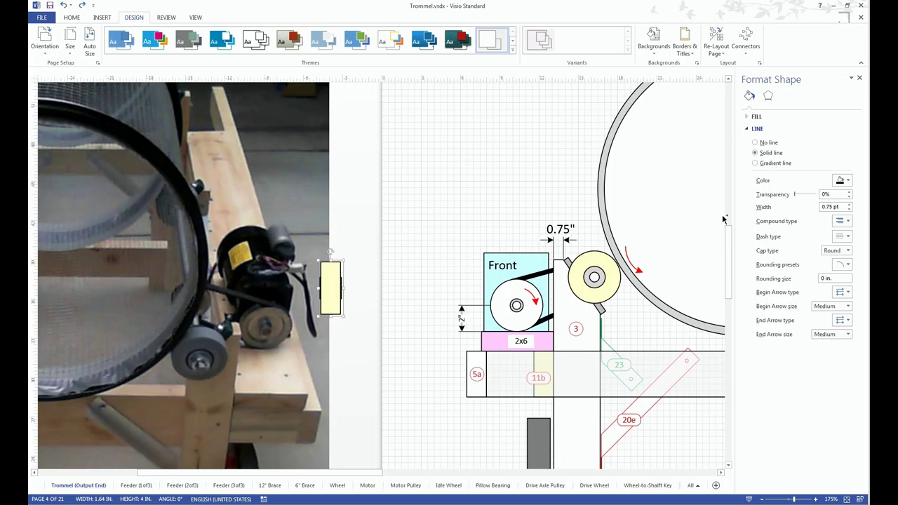
pyautogui.hotkey('ctrl', 'z')
pyautogui.hotkey('ctrl', 'z')
pyautogui.hotkey('ctrl', 'z')
pyautogui.hotkey('ctrl', 'z')
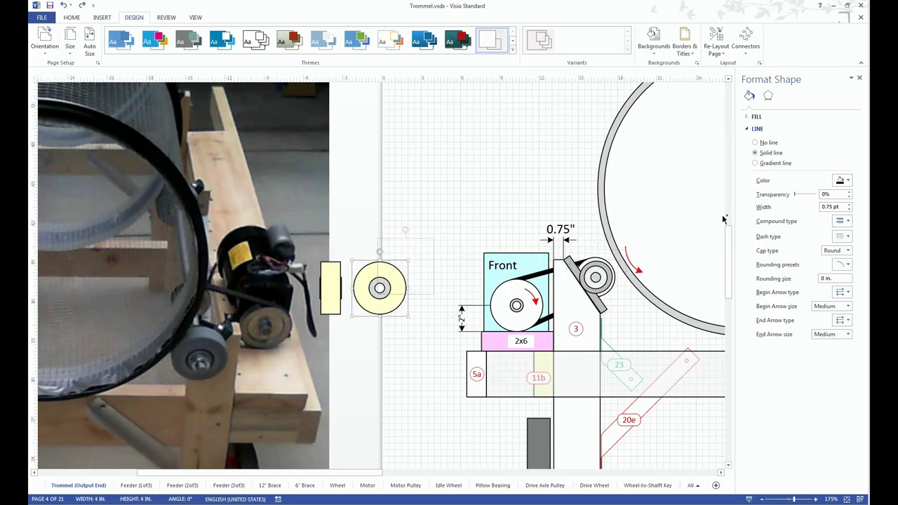
pyautogui.hotkey('ctrl', 'z')
pyautogui.hotkey('ctrl', 'z')
pyautogui.hotkey('ctrl', 'z')
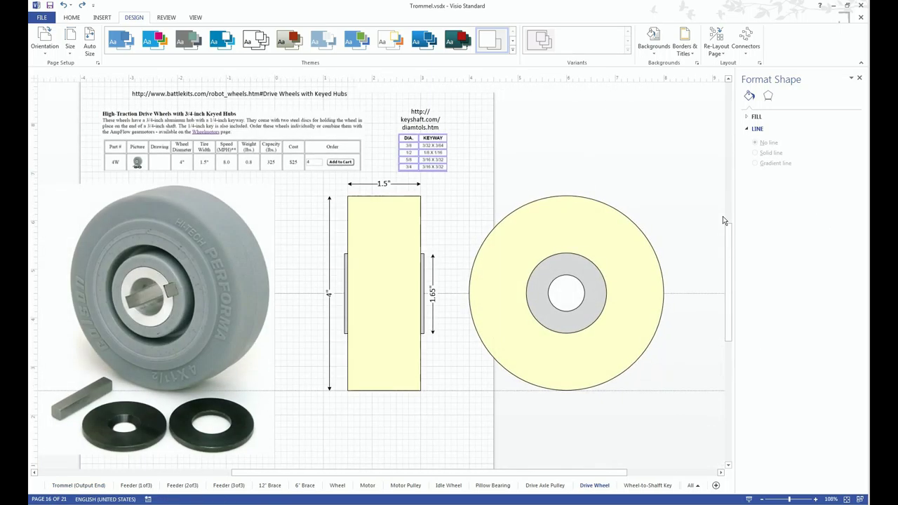
pyautogui.hotkey('ctrl', 'z')
pyautogui.hotkey('ctrl', 'z')
pyautogui.hotkey('ctrl', 'z')
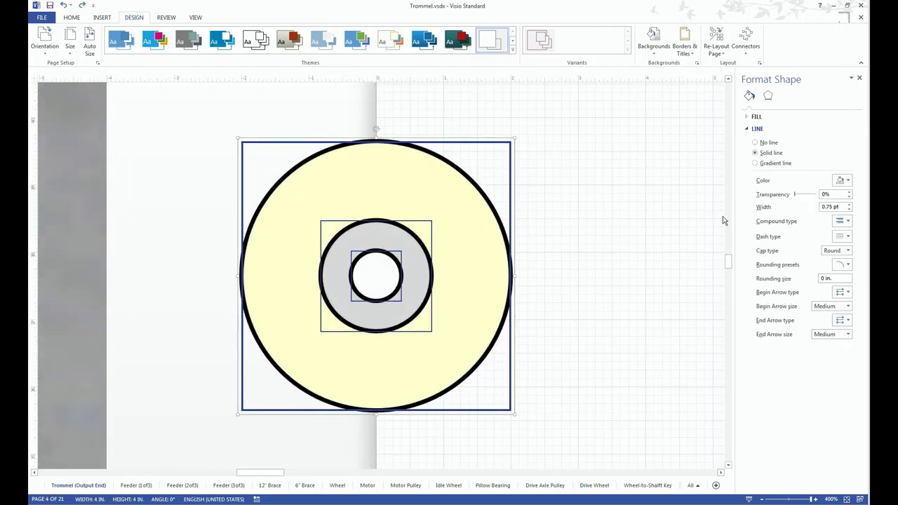
pyautogui.hotkey('ctrl', 'z')
pyautogui.hotkey('ctrl', 'z')
pyautogui.hotkey('ctrl', 'z')
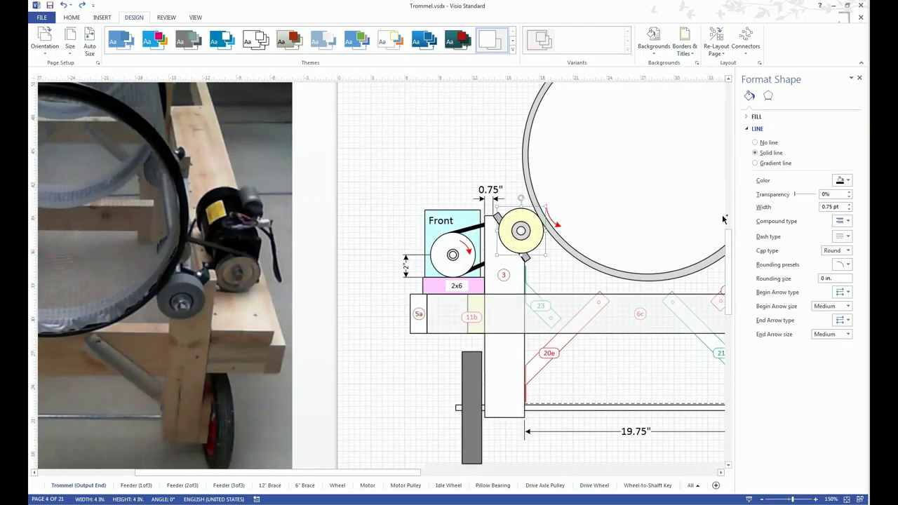
pyautogui.click(349, 237)
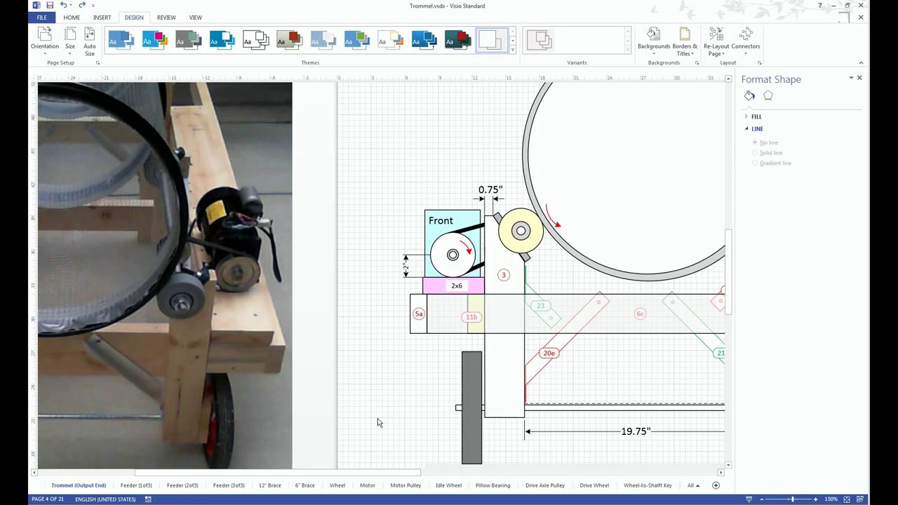
pyautogui.moveTo(376, 472)
pyautogui.mouseDown()
pyautogui.moveTo(412, 472)
pyautogui.moveTo(437, 487)
pyautogui.mouseUp()
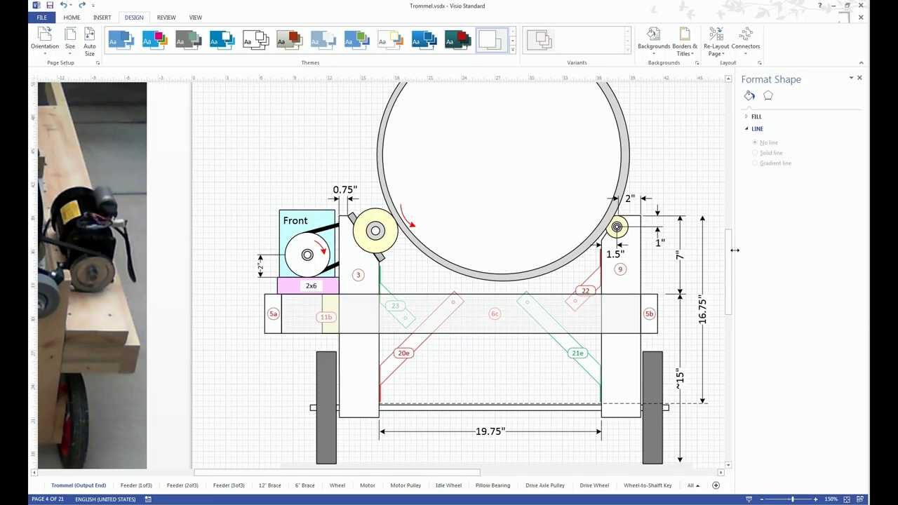
pyautogui.scroll(3, 729, 249)
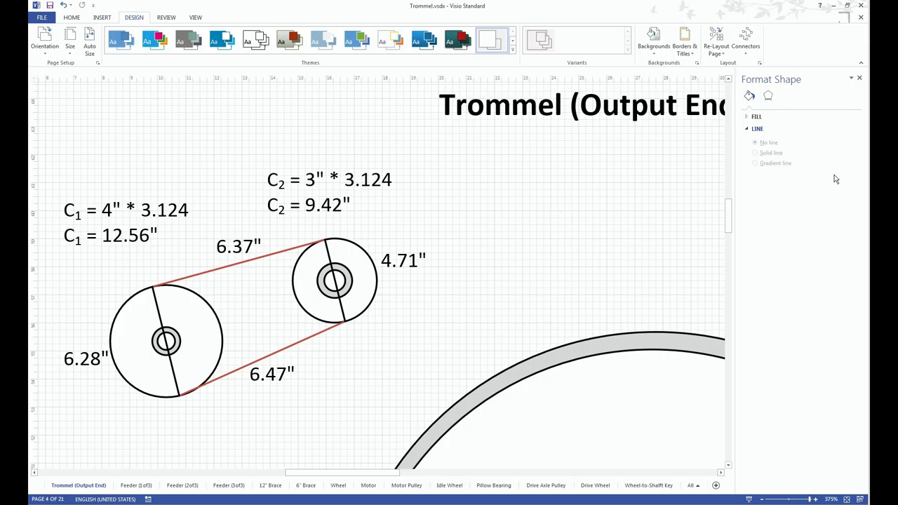
# Step: Switch to Excel's Trommel.xlsx V-Belt sheet showing the 23.83" belt outside length
pyautogui.hotkey('alt', 'Tab')
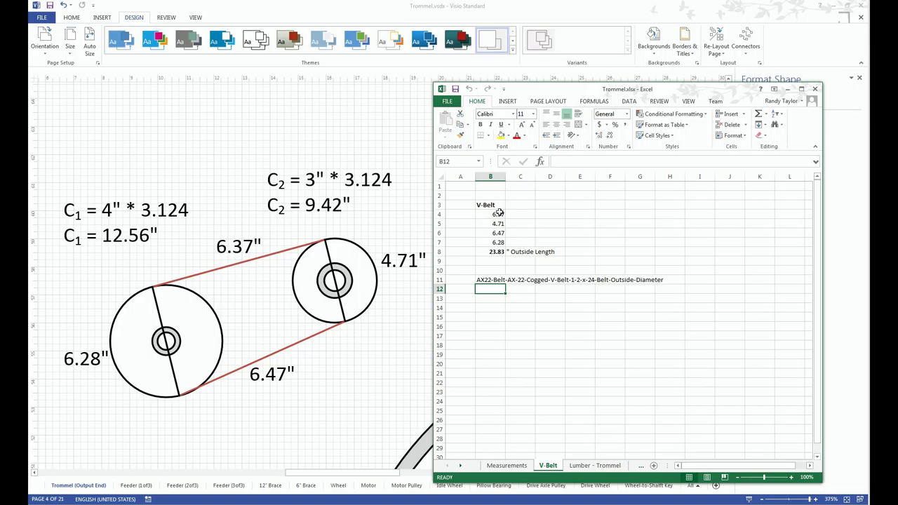
pyautogui.moveTo(498, 213); pyautogui.dragTo(498, 243)
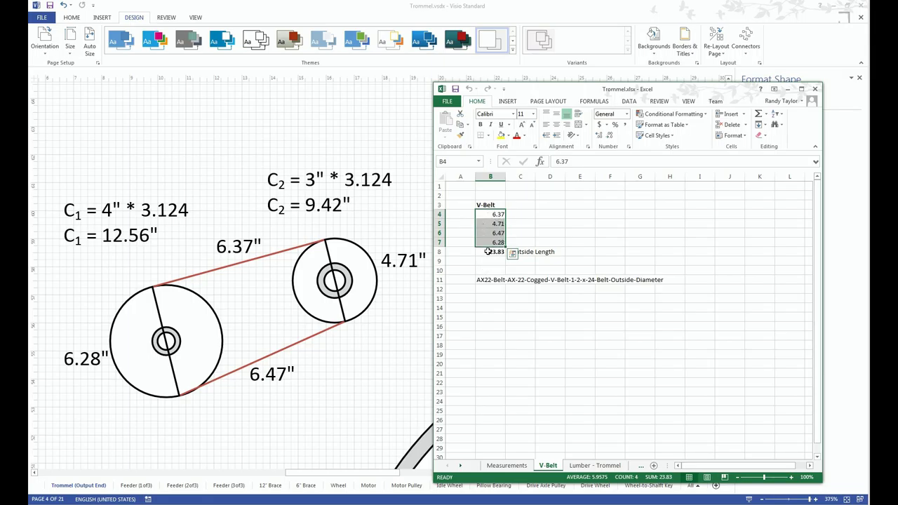
pyautogui.click(493, 252)
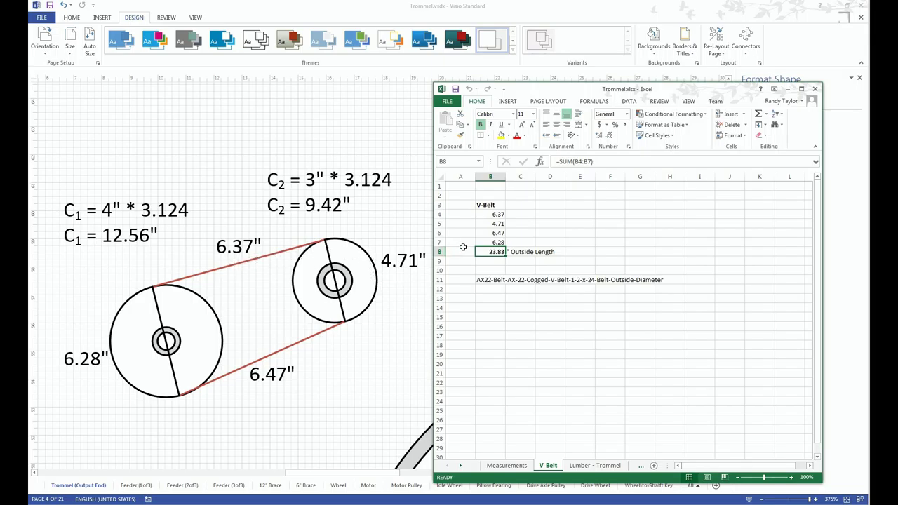
pyautogui.moveTo(493, 215); pyautogui.dragTo(495, 246)
pyautogui.click(492, 252)
pyautogui.click(479, 283)
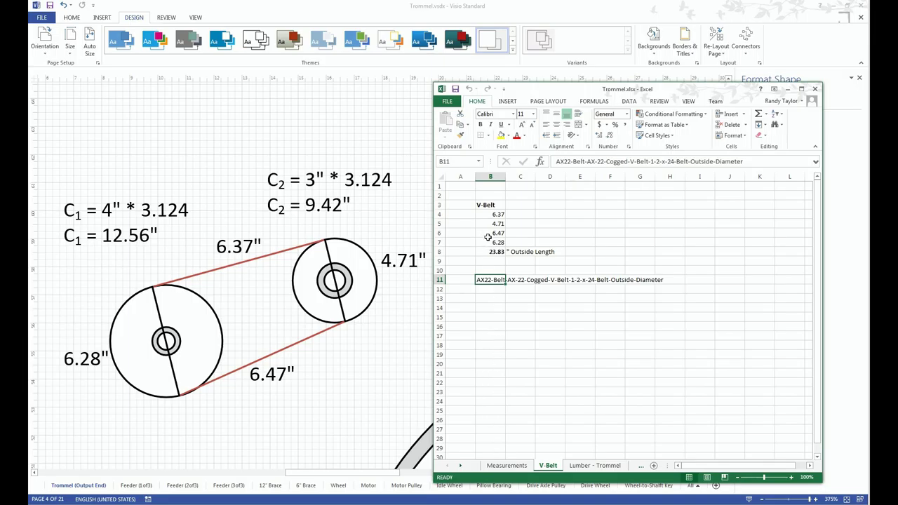
pyautogui.moveTo(484, 215); pyautogui.dragTo(486, 243)
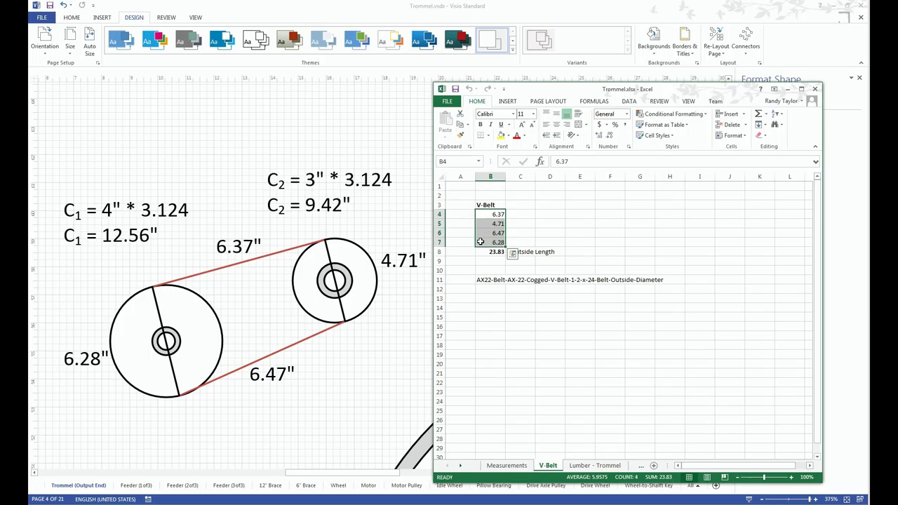
pyautogui.click(492, 251)
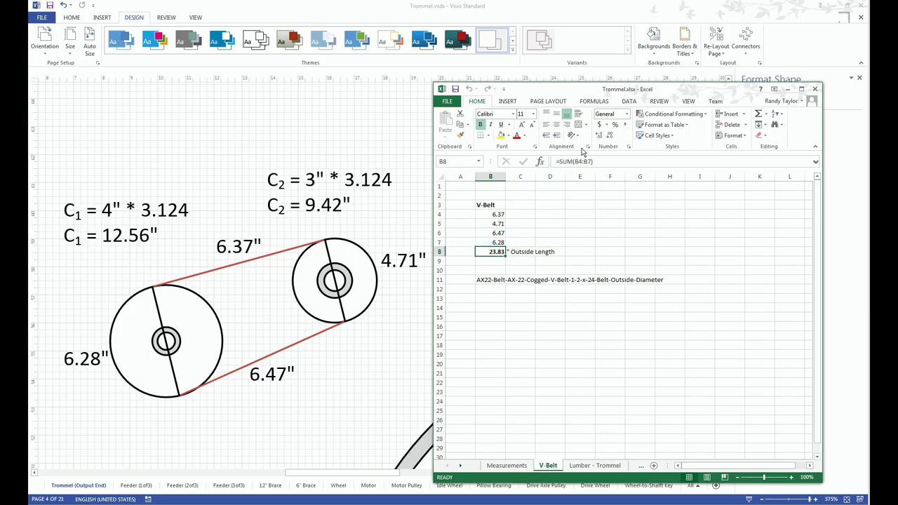
pyautogui.click(495, 215)
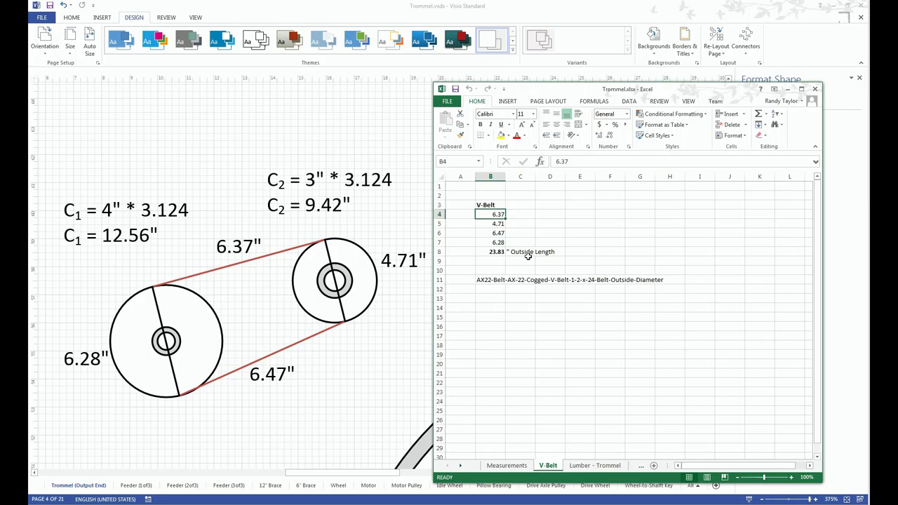
pyautogui.write('5')
pyautogui.press('Return')
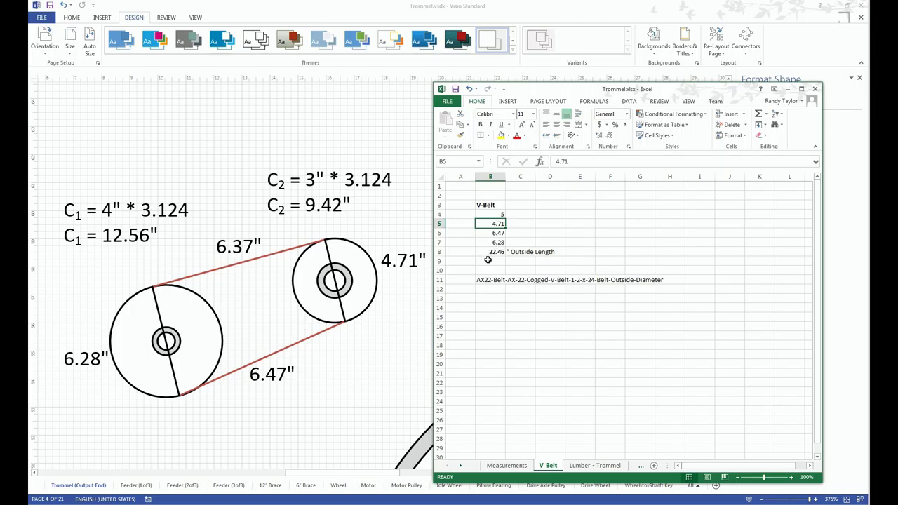
pyautogui.hotkey('ctrl', 'z')
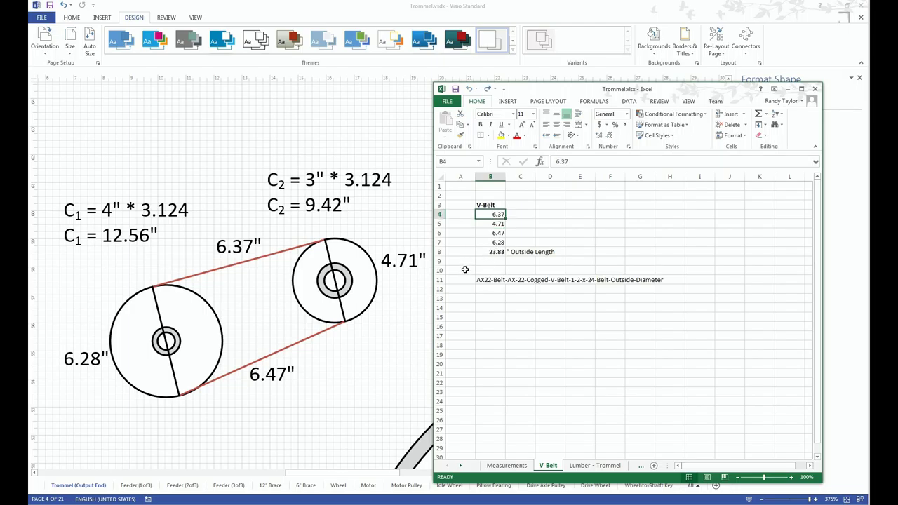
# Step: On the Measurements sheet, try a 100 rpm motor speed in C2, then undo it back to 87
pyautogui.click(506, 466)
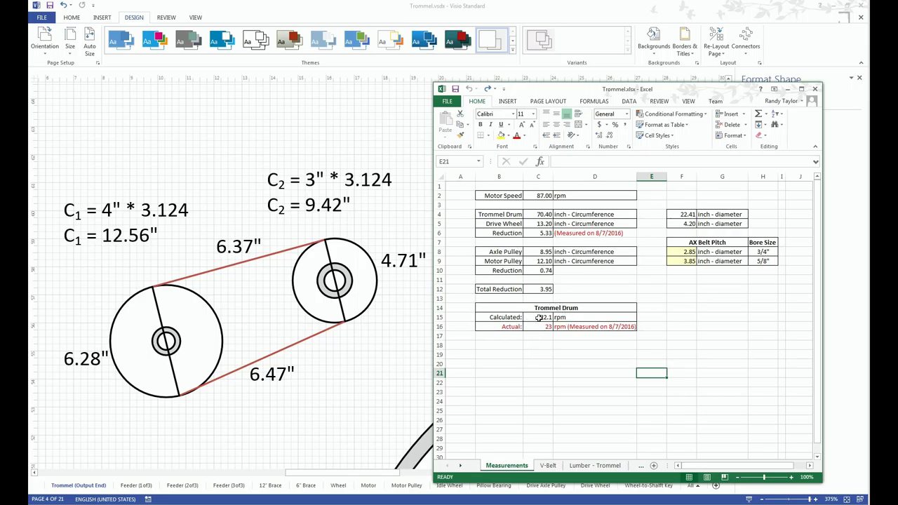
pyautogui.click(538, 317)
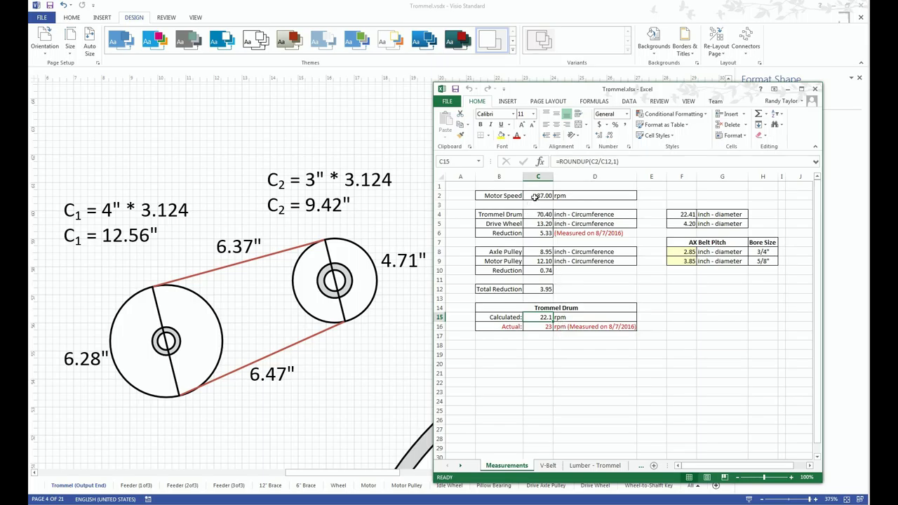
pyautogui.click(534, 197)
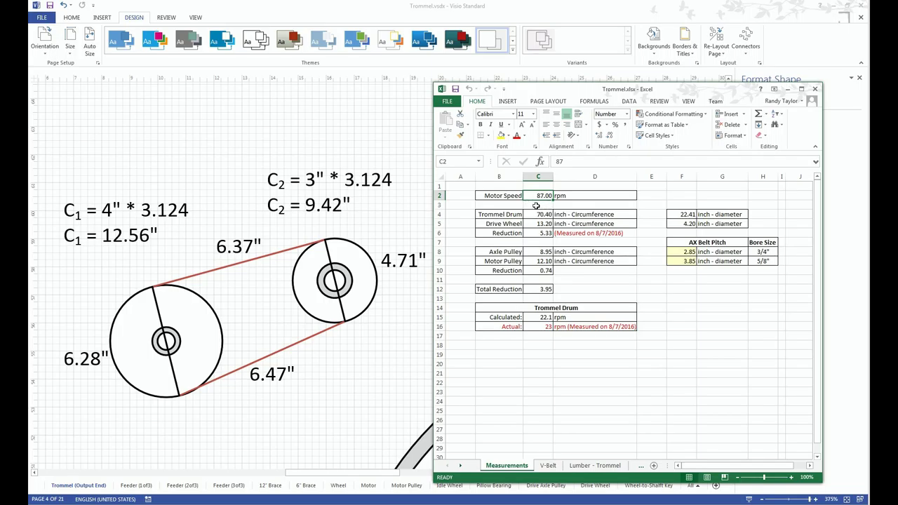
pyautogui.write('100')
pyautogui.press('Return')
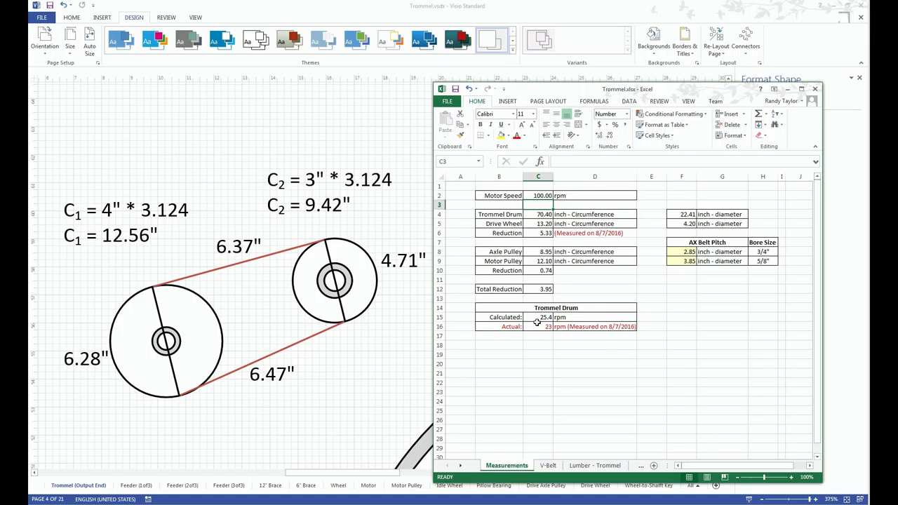
pyautogui.hotkey('ctrl', 'z')
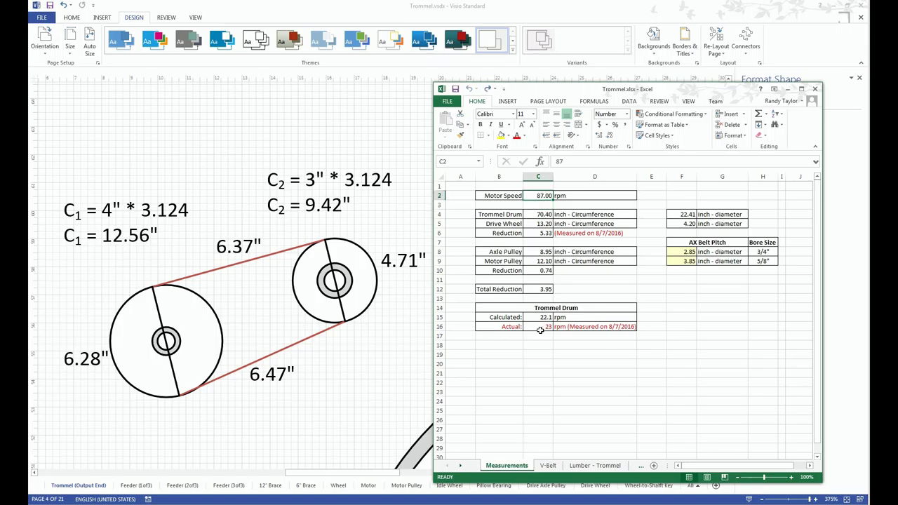
pyautogui.moveTo(501, 327); pyautogui.dragTo(621, 327)
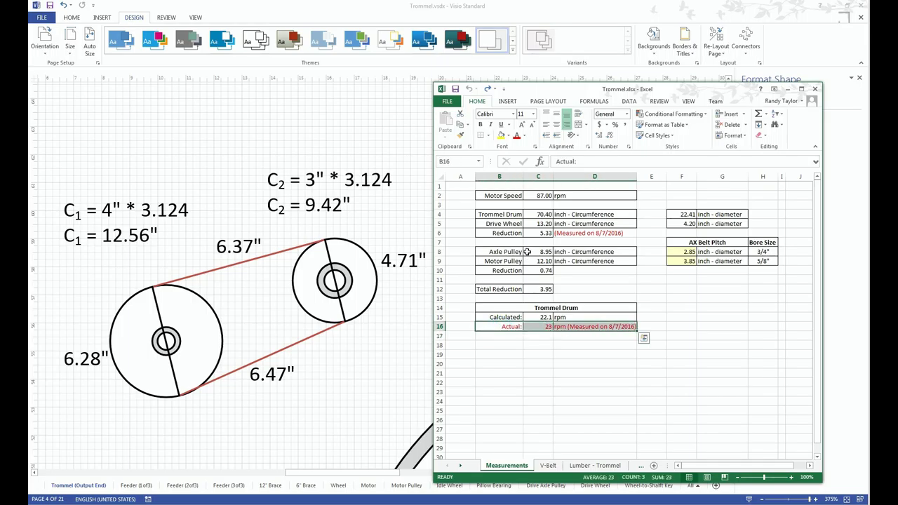
pyautogui.click(539, 320)
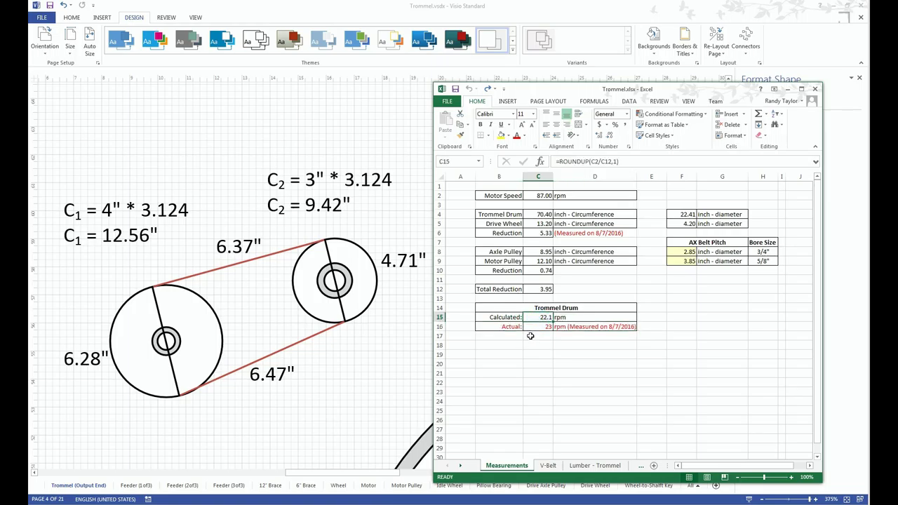
# Step: Try an axle pulley pitch diameter of 5, which drops the calculated drum speed to 12.6 rpm
pyautogui.click(537, 328)
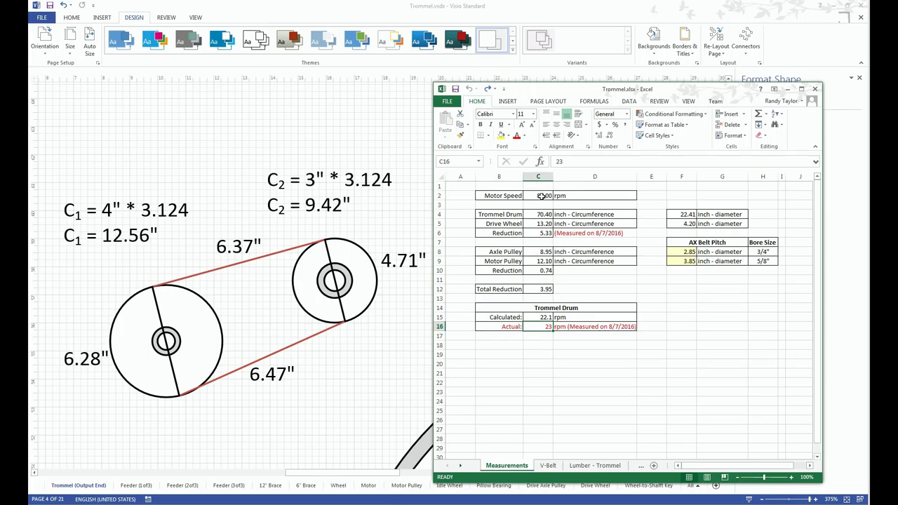
pyautogui.click(678, 254)
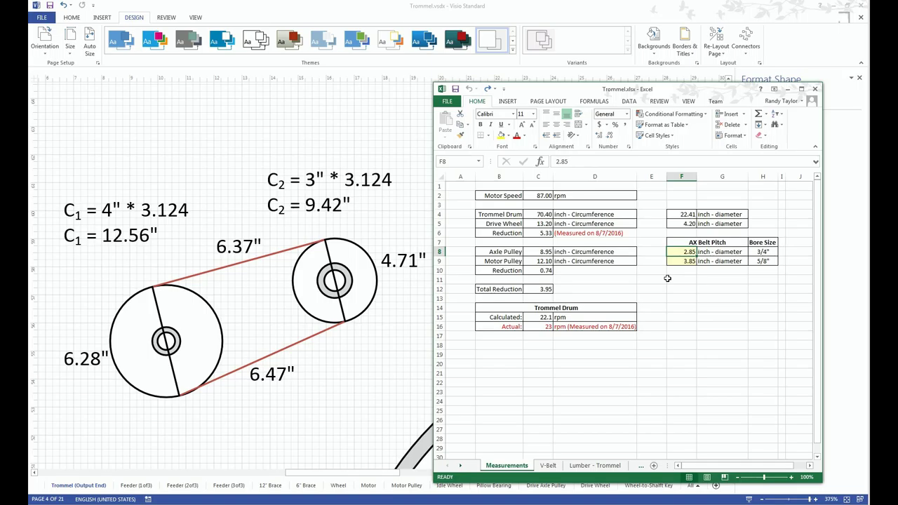
pyautogui.write('5')
pyautogui.press('Return')
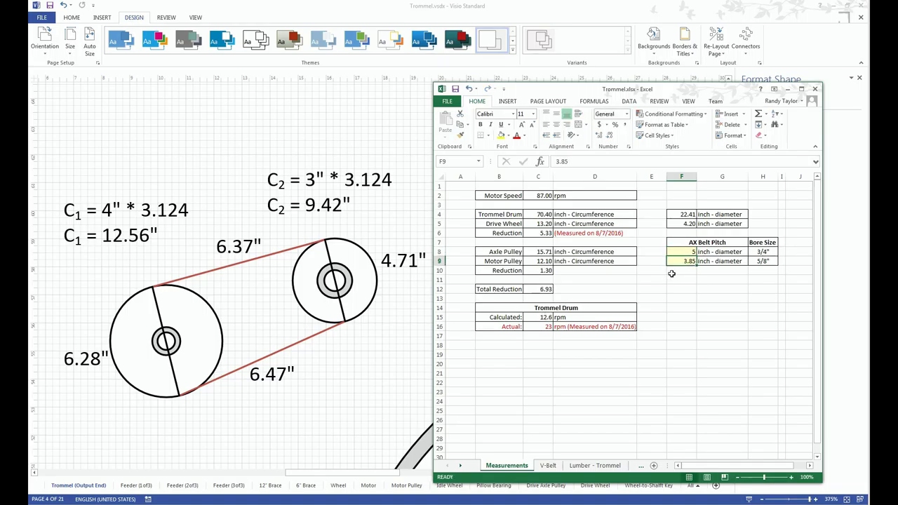
pyautogui.click(688, 251)
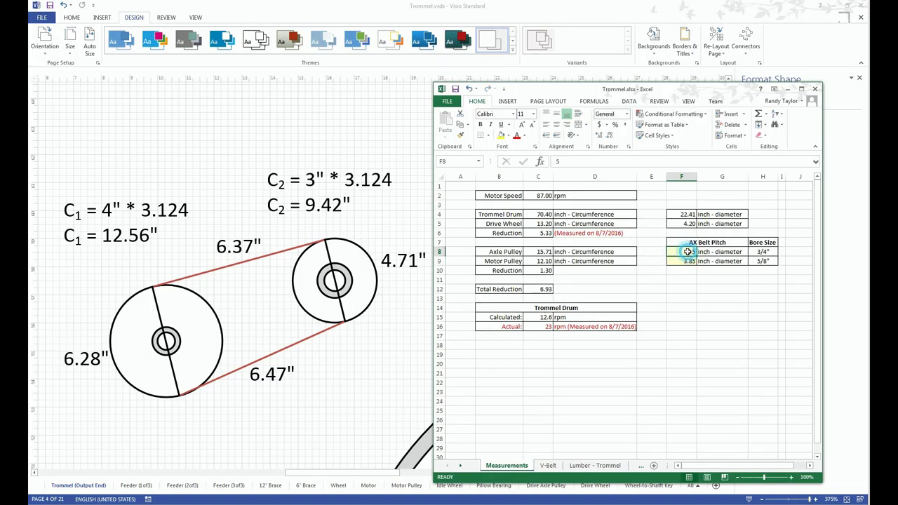
pyautogui.click(527, 319)
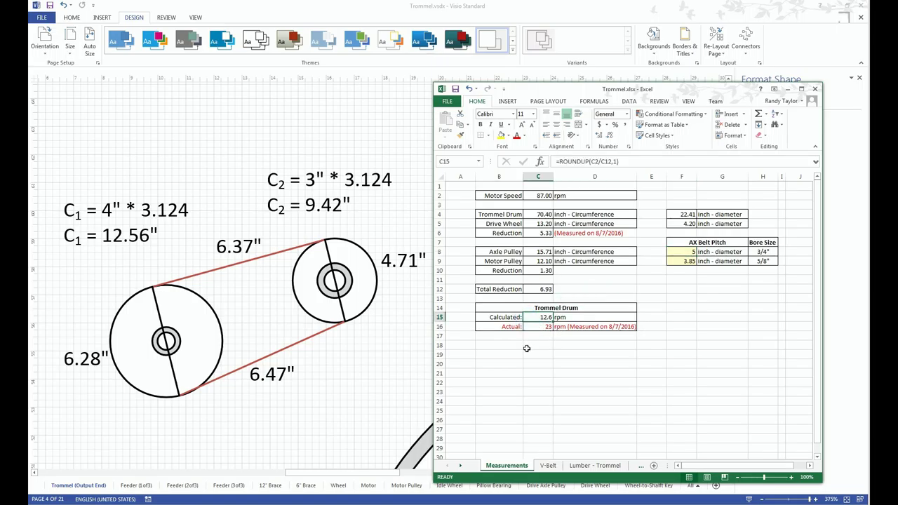
# Step: Restore the axle pulley diameter to 2.85, then edit it to 1.85 for a 34 rpm drum speed
pyautogui.click(689, 251)
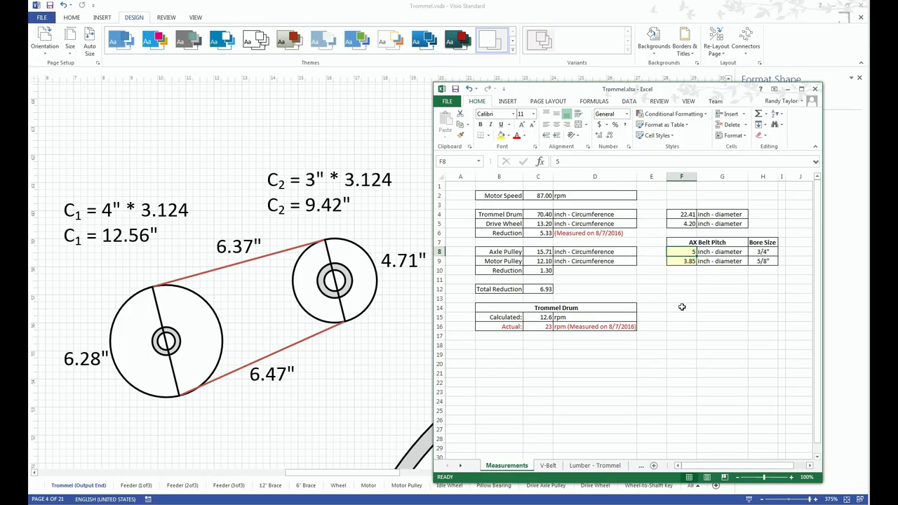
pyautogui.write('2.85')
pyautogui.press('Return')
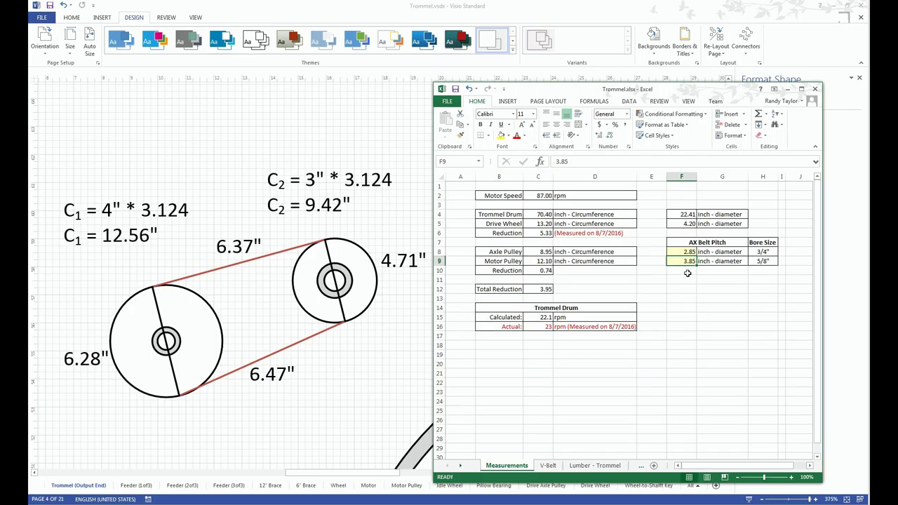
pyautogui.doubleClick(684, 251)
pyautogui.press('BackSpace')
pyautogui.write('1')
pyautogui.press('Return')
pyautogui.click(687, 251)
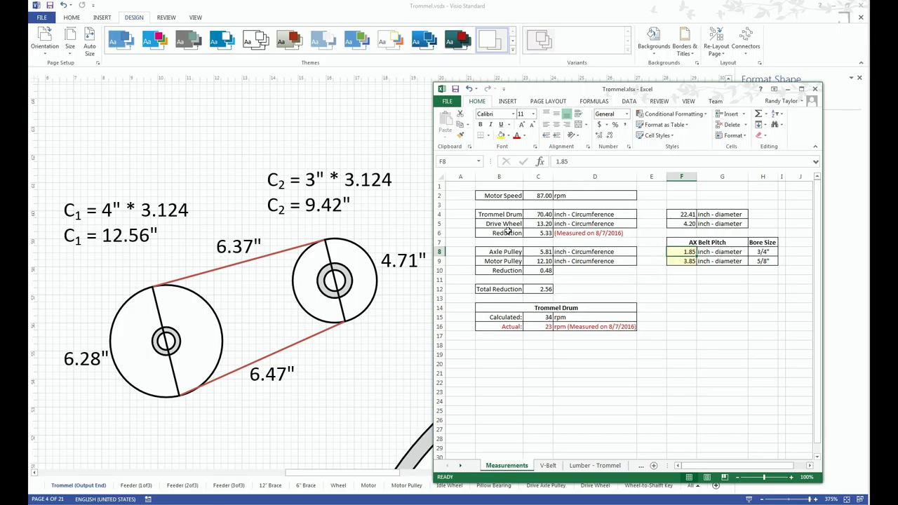
pyautogui.click(537, 196)
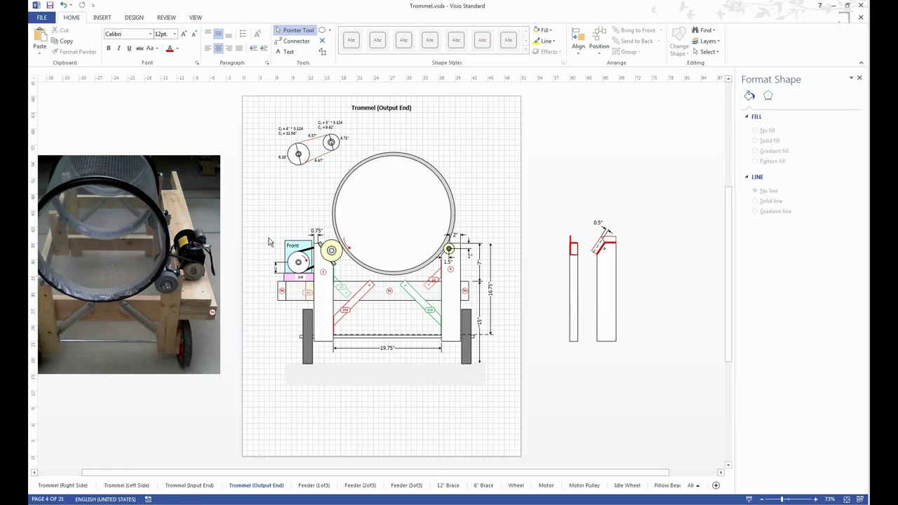
# Step: Zoom to the frame and set crossbar 6c's fill transparency to 51% in Format Shape
pyautogui.moveTo(269, 225); pyautogui.dragTo(529, 345)
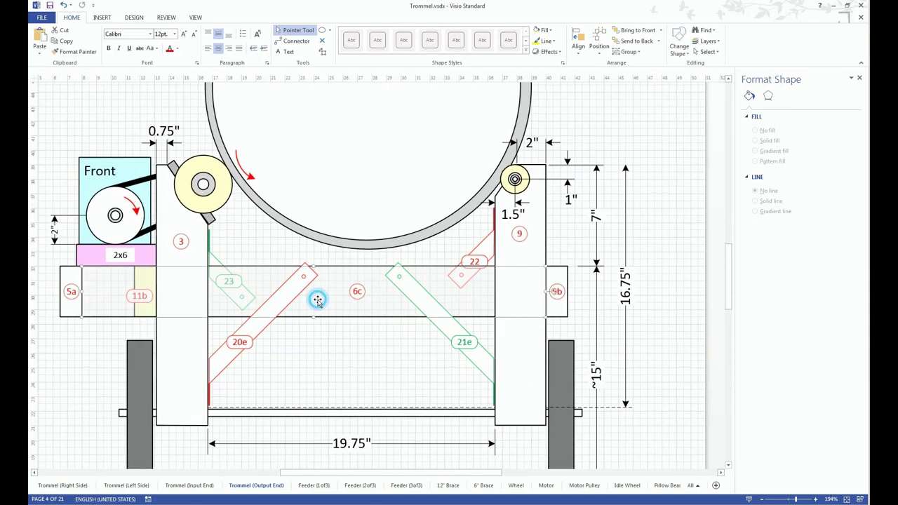
pyautogui.click(318, 298)
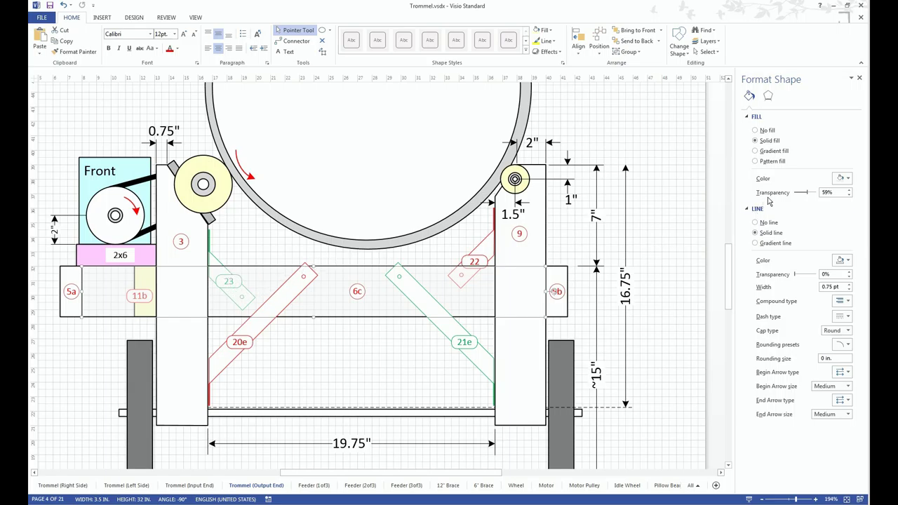
pyautogui.moveTo(807, 193); pyautogui.dragTo(791, 200)
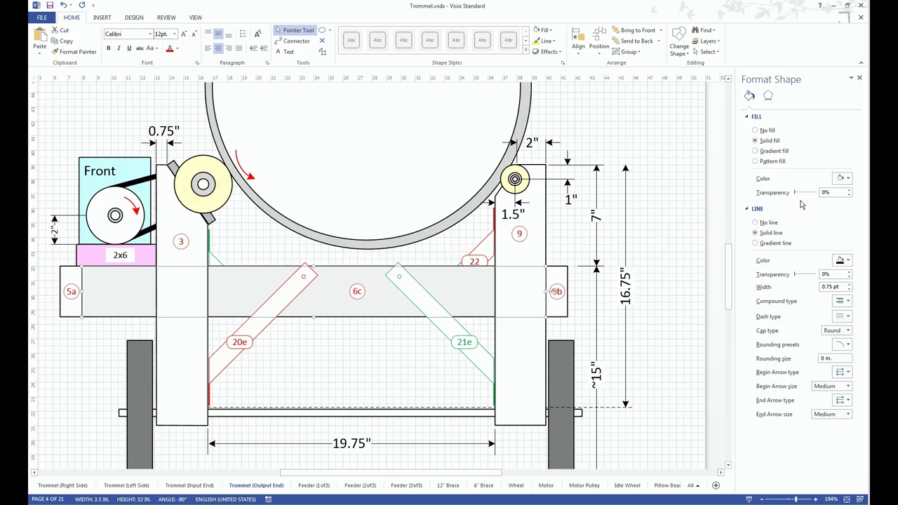
pyautogui.moveTo(795, 198); pyautogui.dragTo(809, 198)
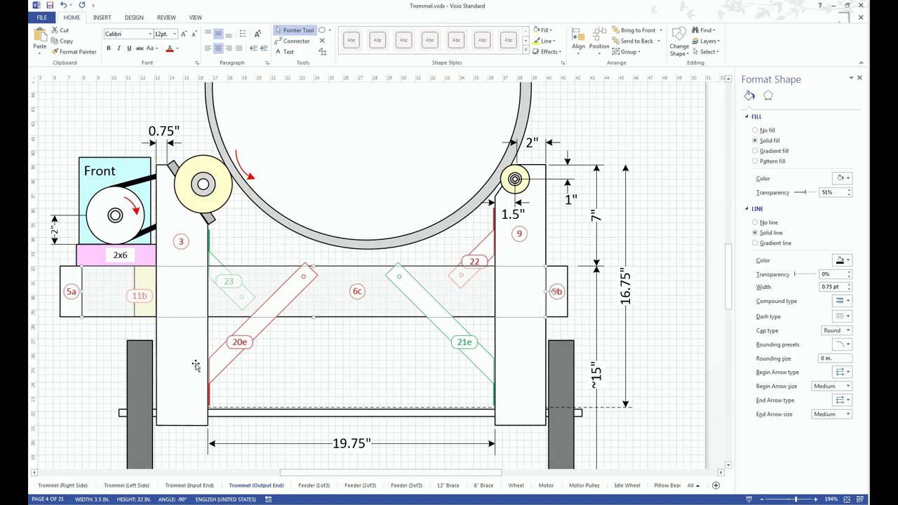
pyautogui.click(171, 485)
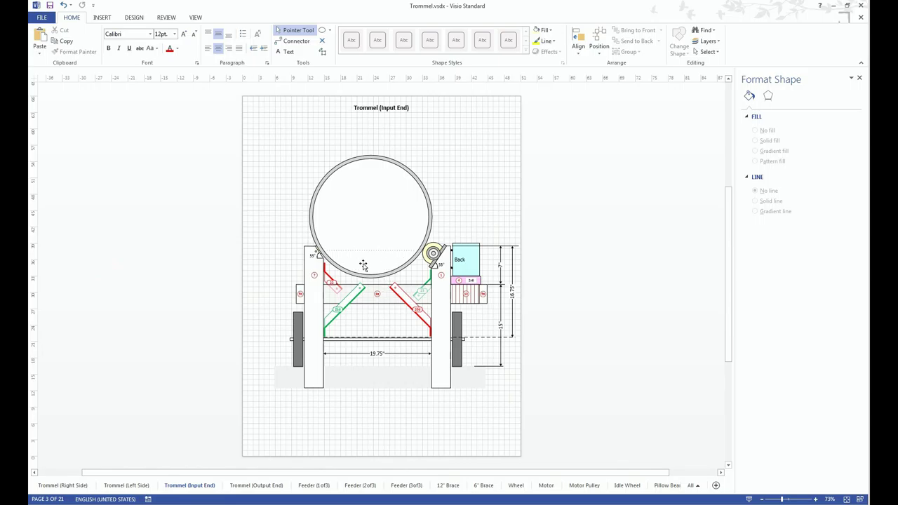
pyautogui.click(121, 486)
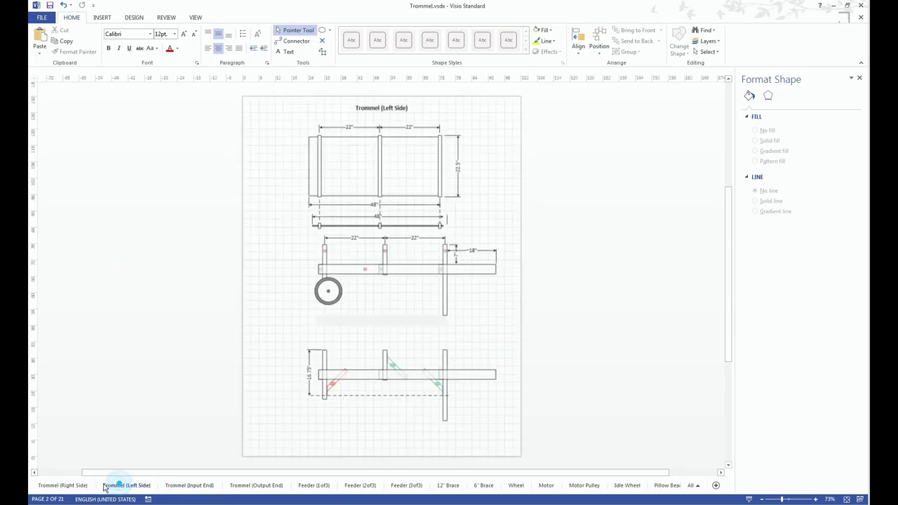
pyautogui.click(52, 486)
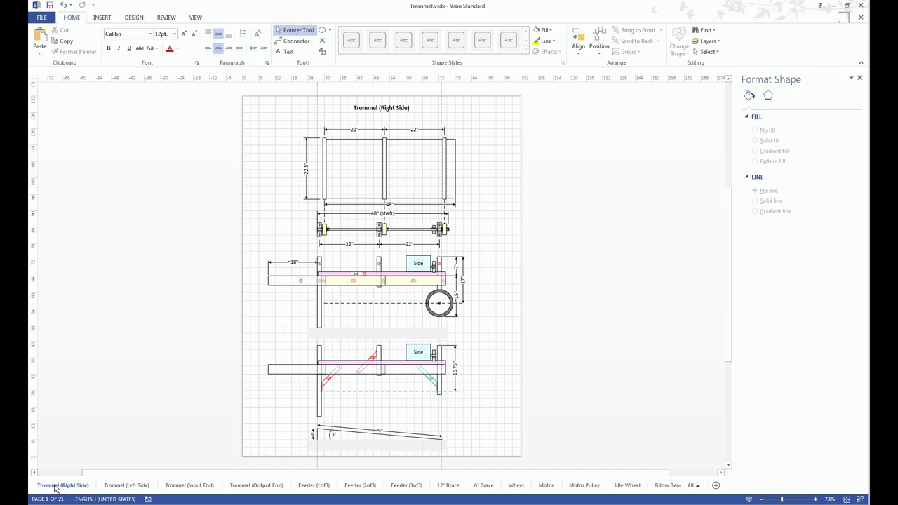
pyautogui.click(126, 487)
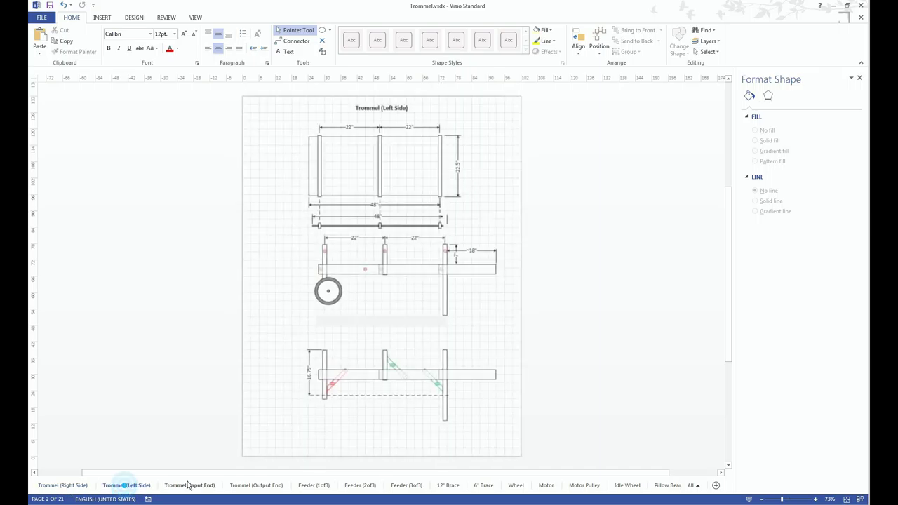
pyautogui.click(196, 485)
pyautogui.click(258, 487)
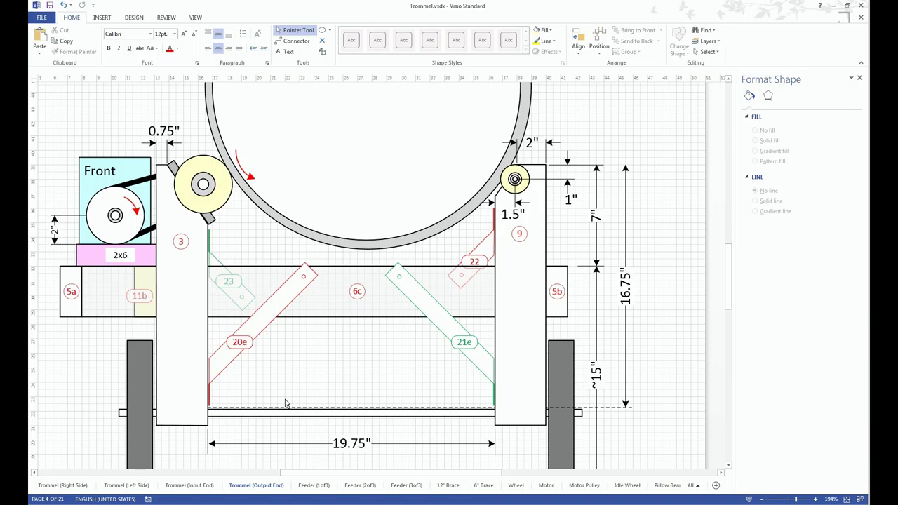
# Step: Select crossbar 6c to show its 51% fill transparency and 0.75 pt solid outline settings
pyautogui.click(310, 309)
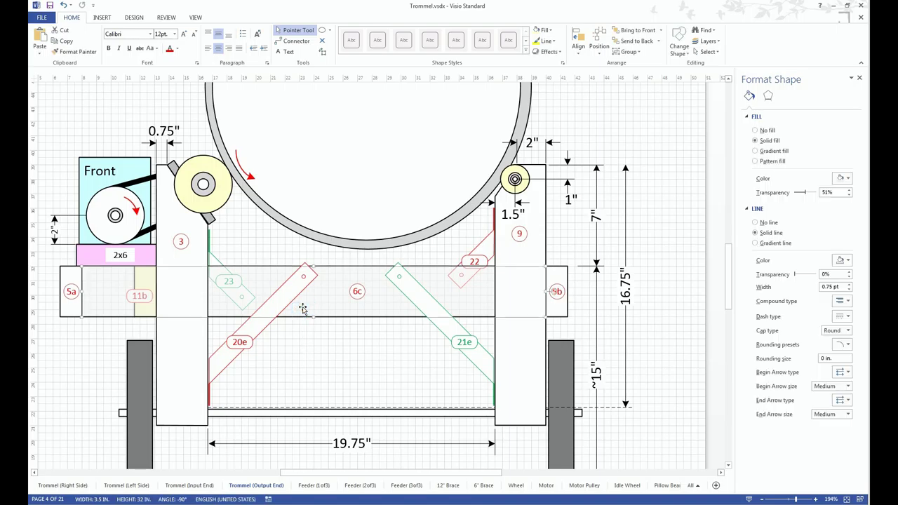